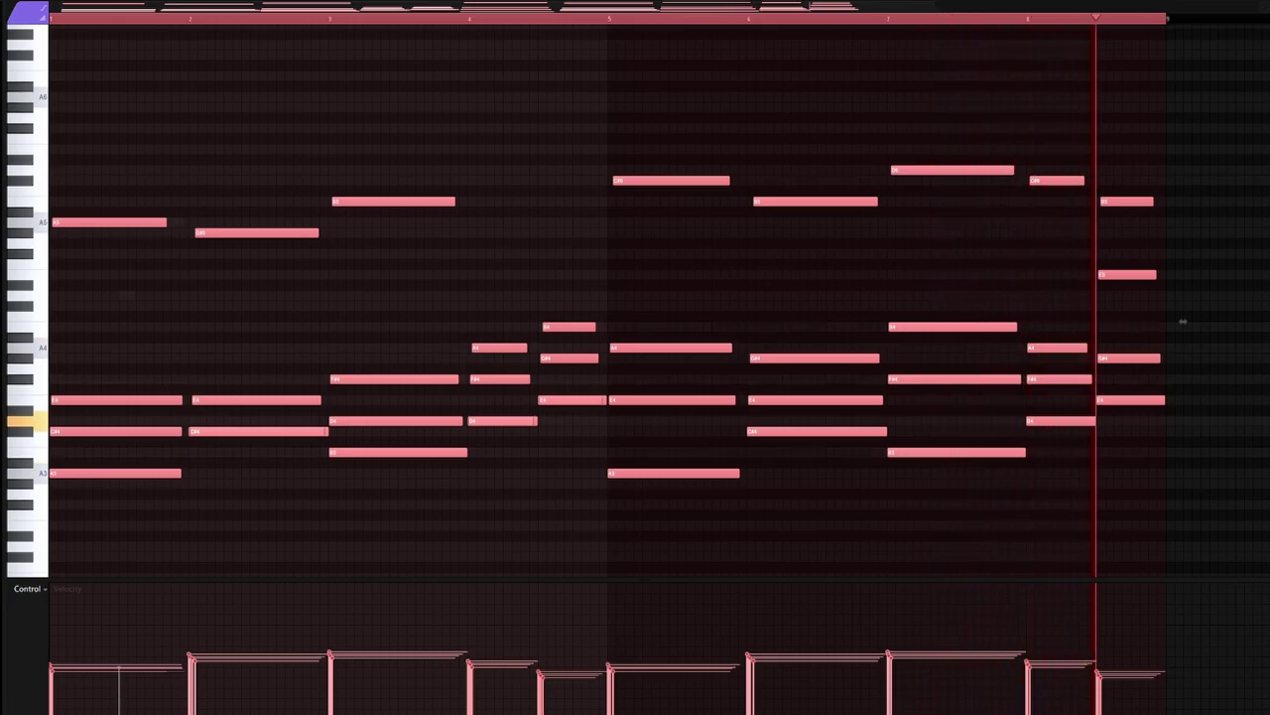
Step: Flip the guitar melody and consolidate Tracks 1 and 2 into audio clips
key(space)
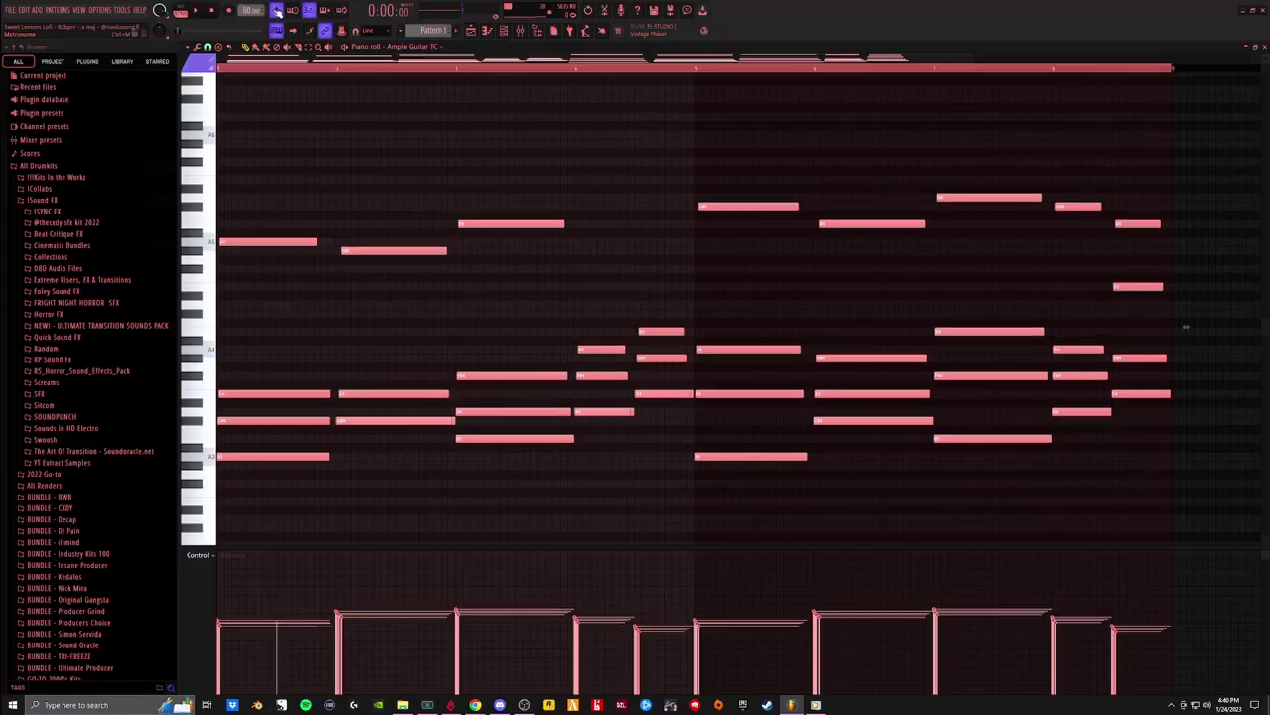
key(alt+y)
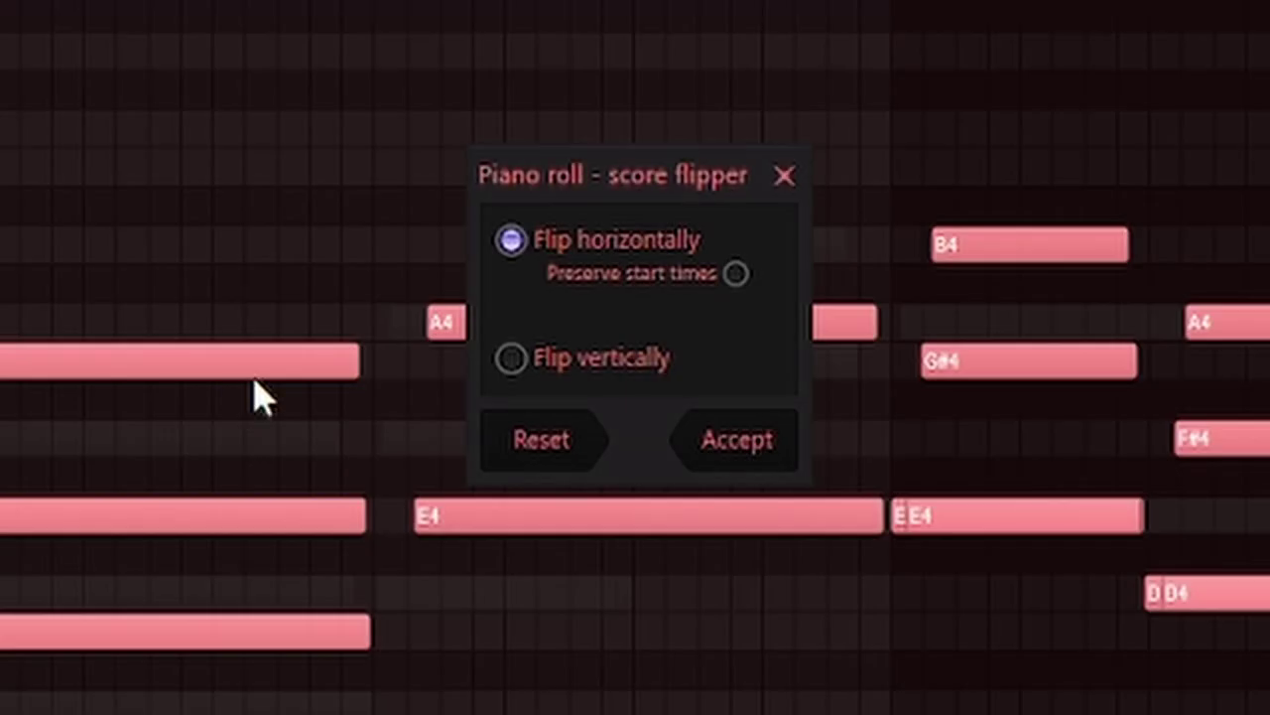
click(746, 449)
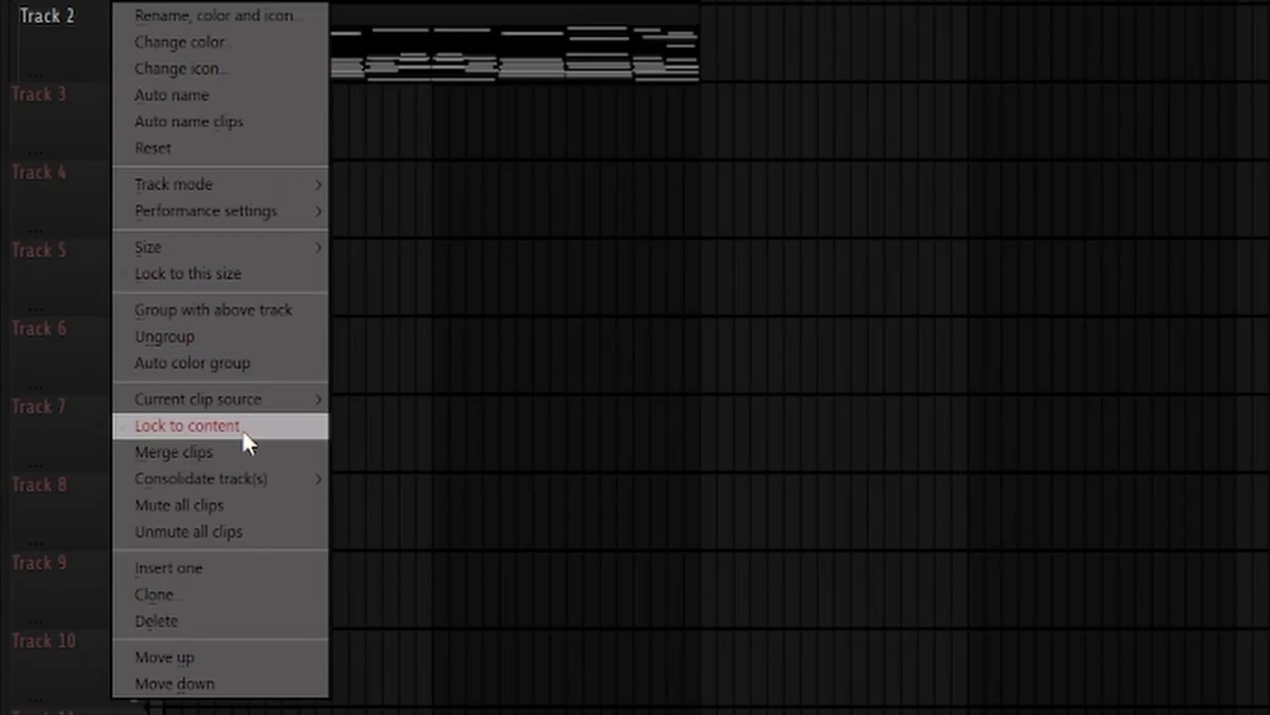
mouse_move(243, 480)
click(449, 482)
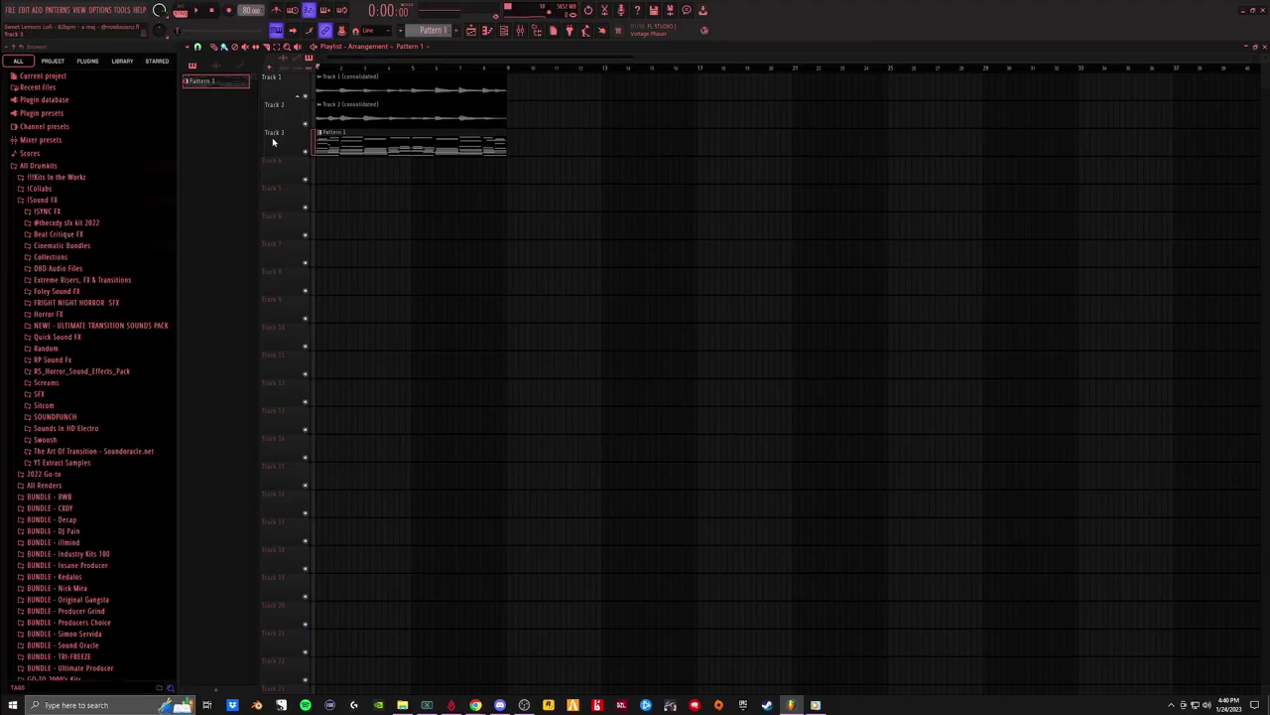
Step: Open the Ample Guitar TC notes in the piano roll and select them all
click(501, 31)
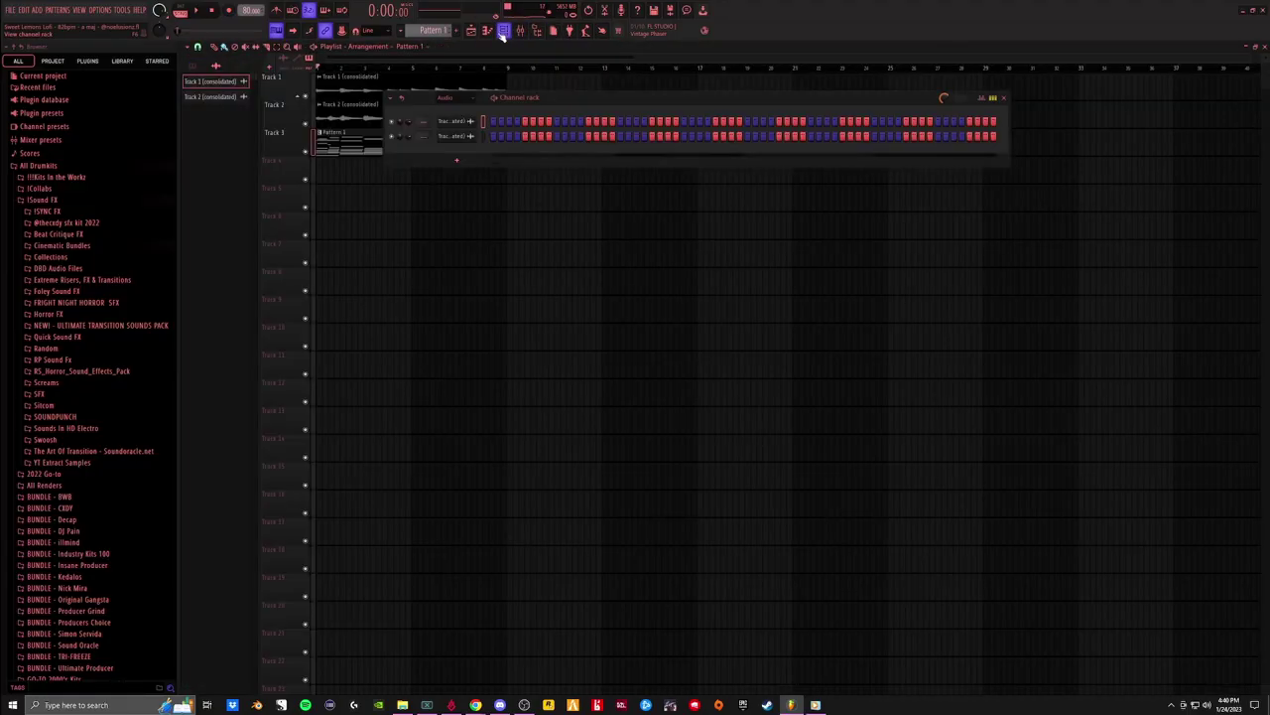
right_click(464, 295)
click(493, 286)
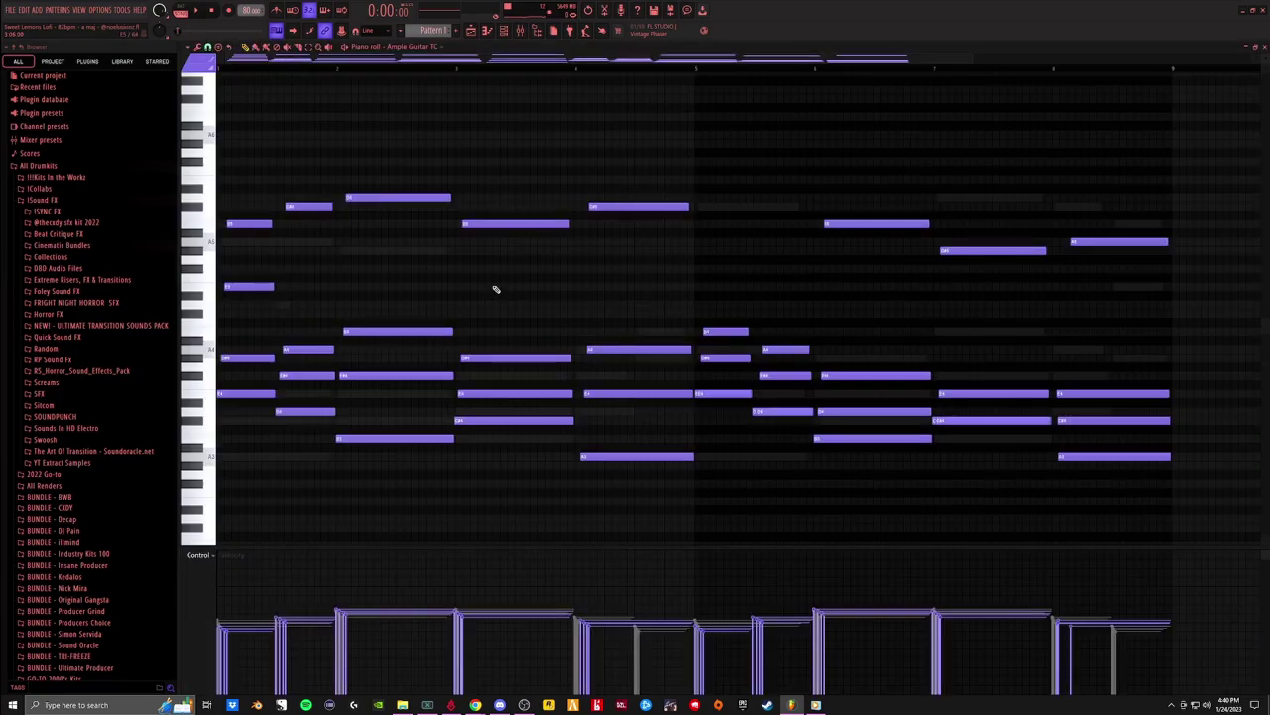
key(ctrl+a)
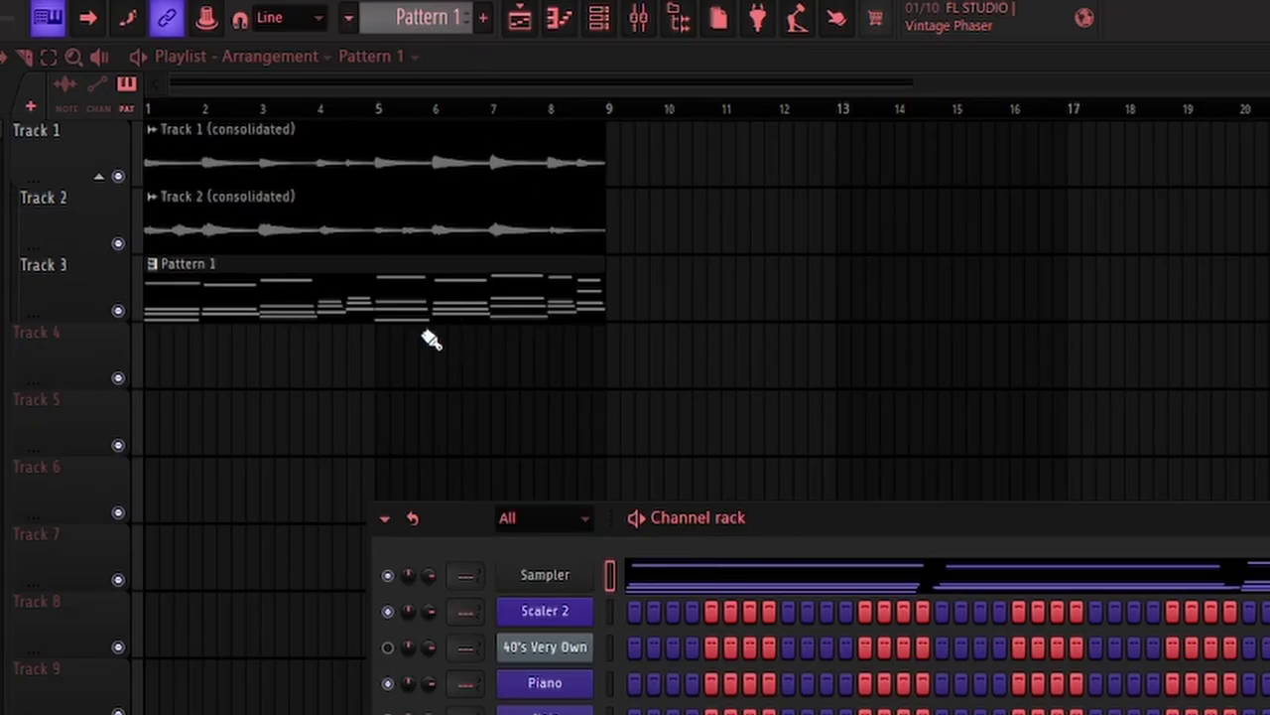
Step: Mute Track 3, then audition the arrangement, testing a clip delete and undo
click(117, 310)
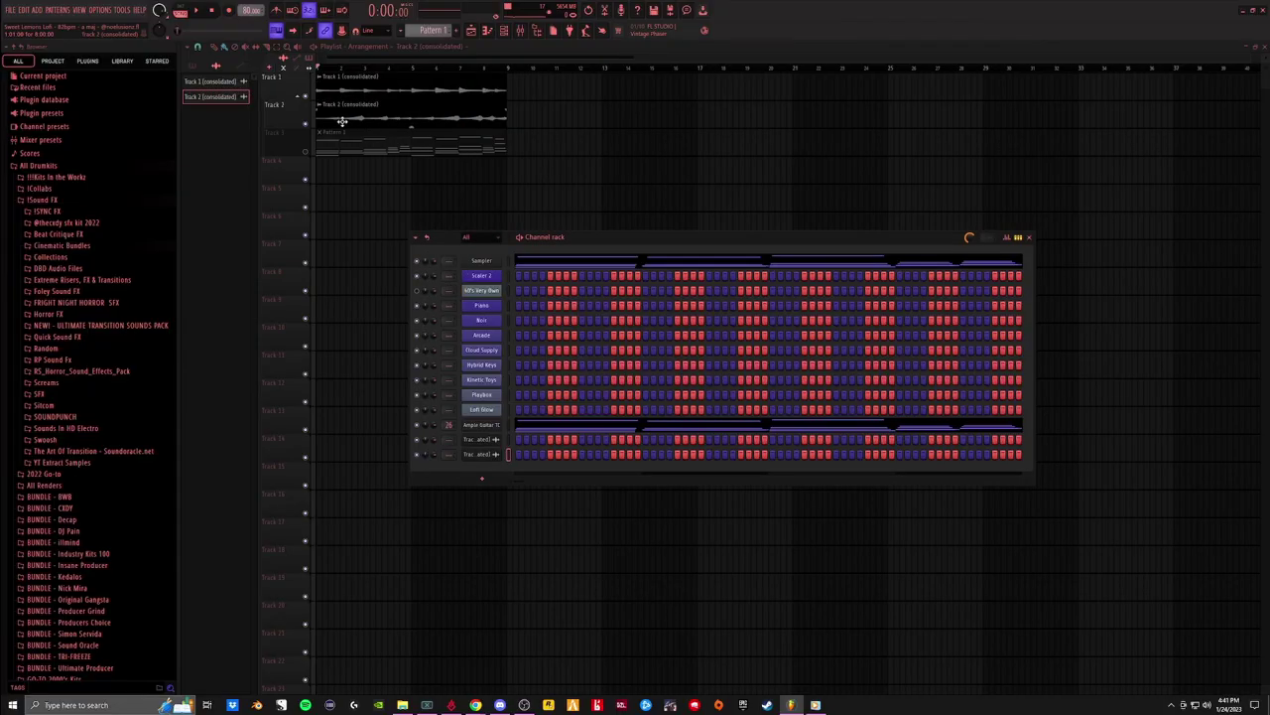
click(151, 196)
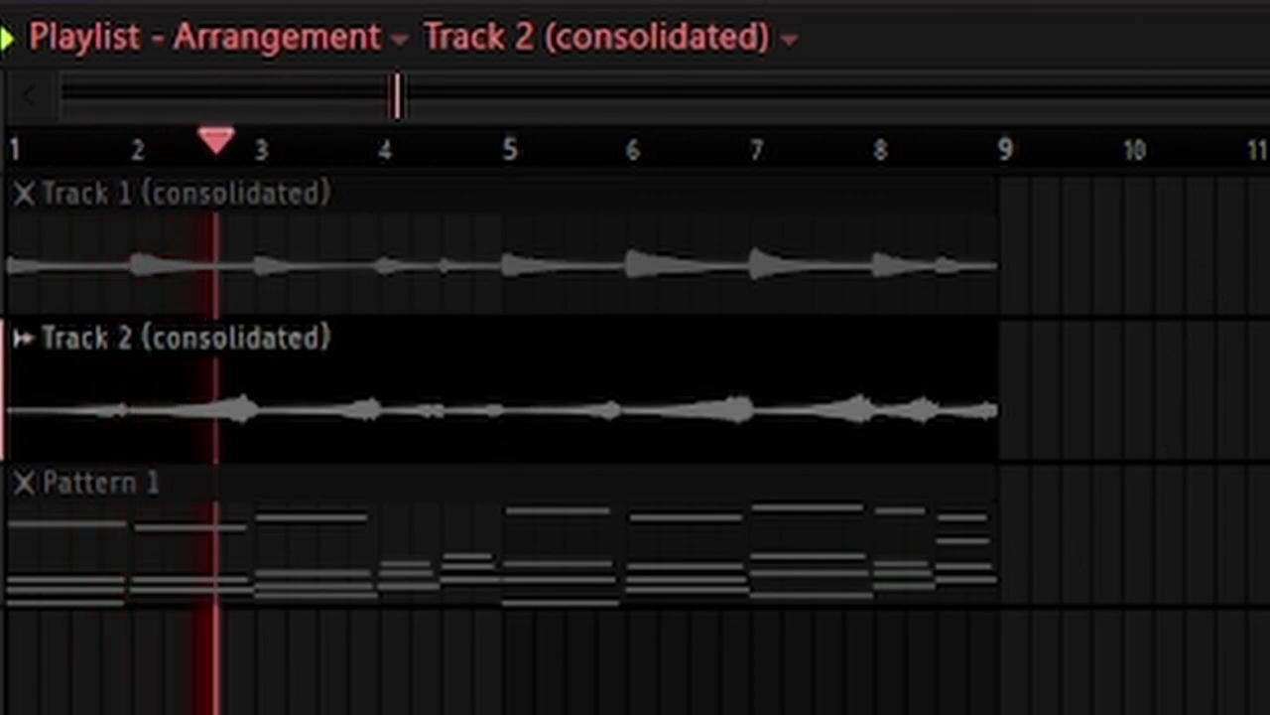
key(space)
key(Delete)
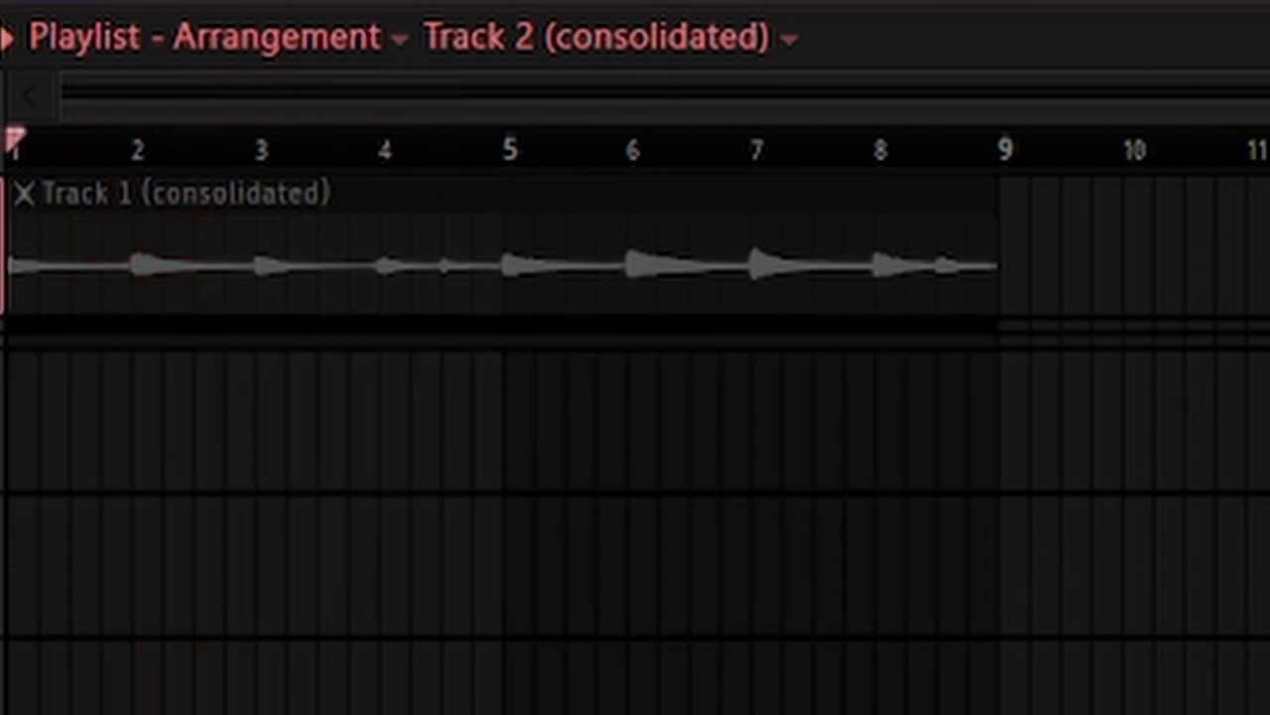
key(ctrl+z)
key(ctrl+z)
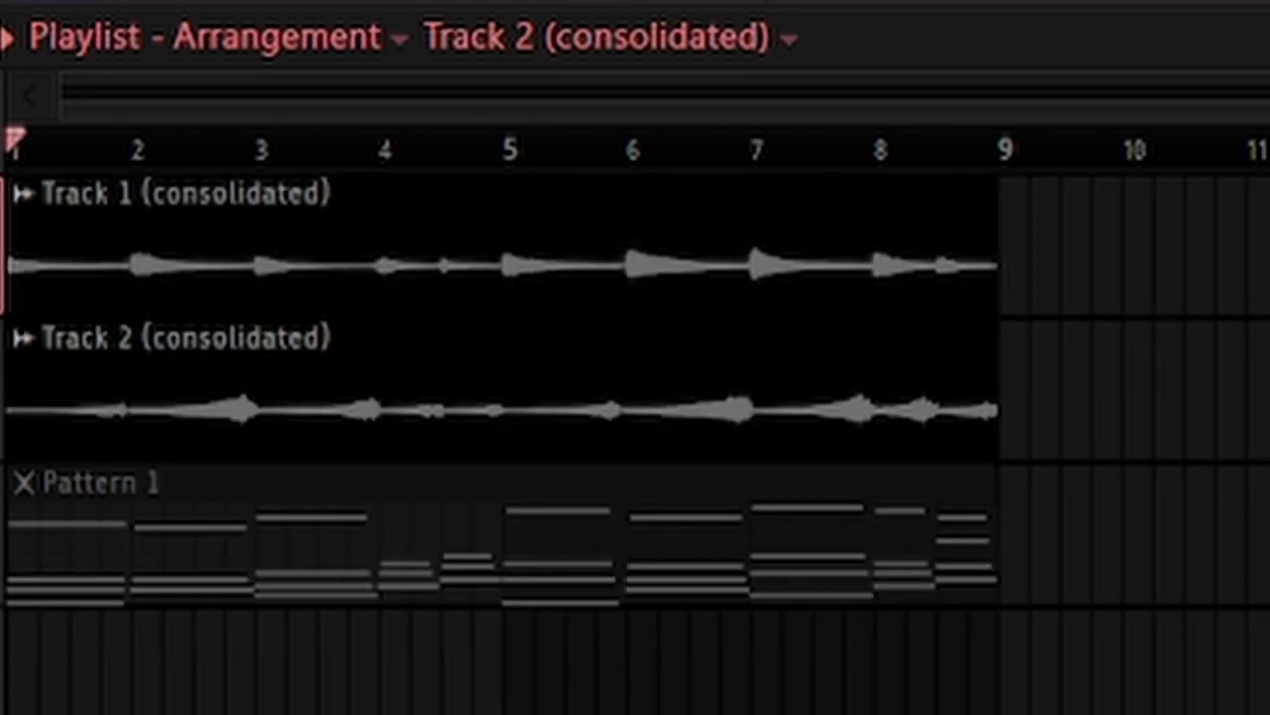
key(space)
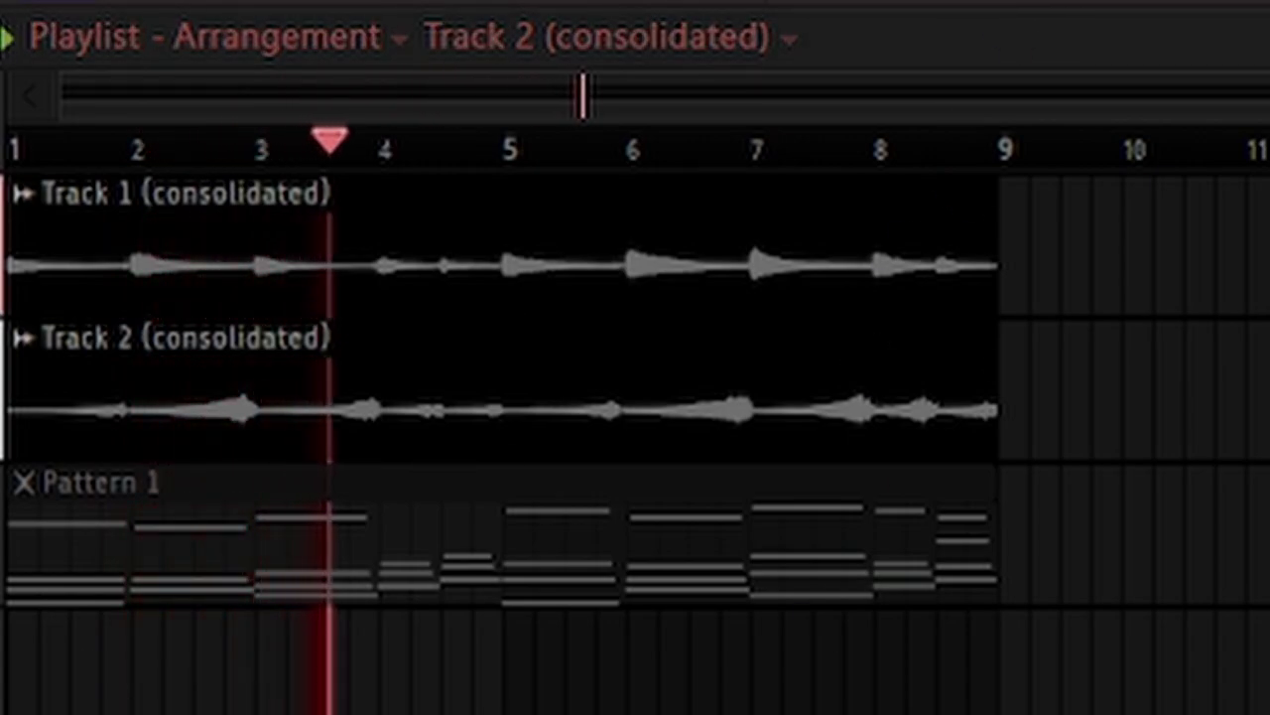
key(space)
key(F9)
Step: Rename mixer insert 36 to 'fx' and route the guitar sample inserts only to it
right_click(777, 266)
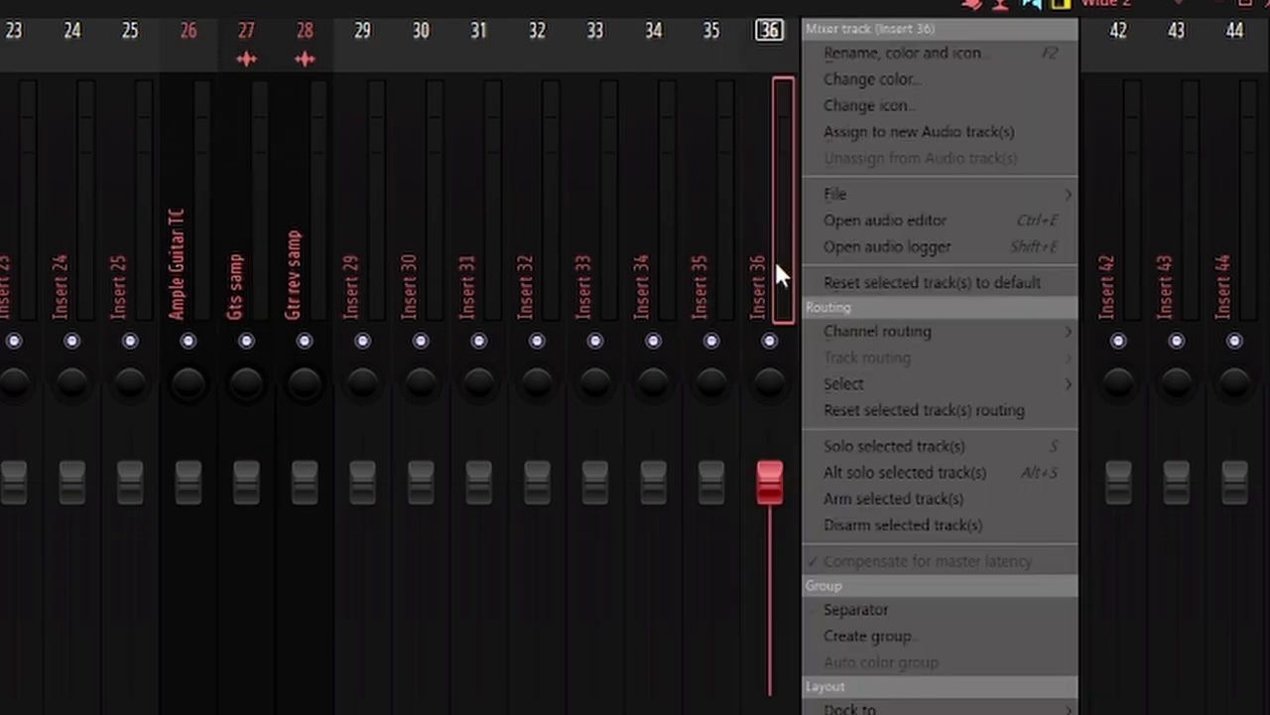
click(857, 60)
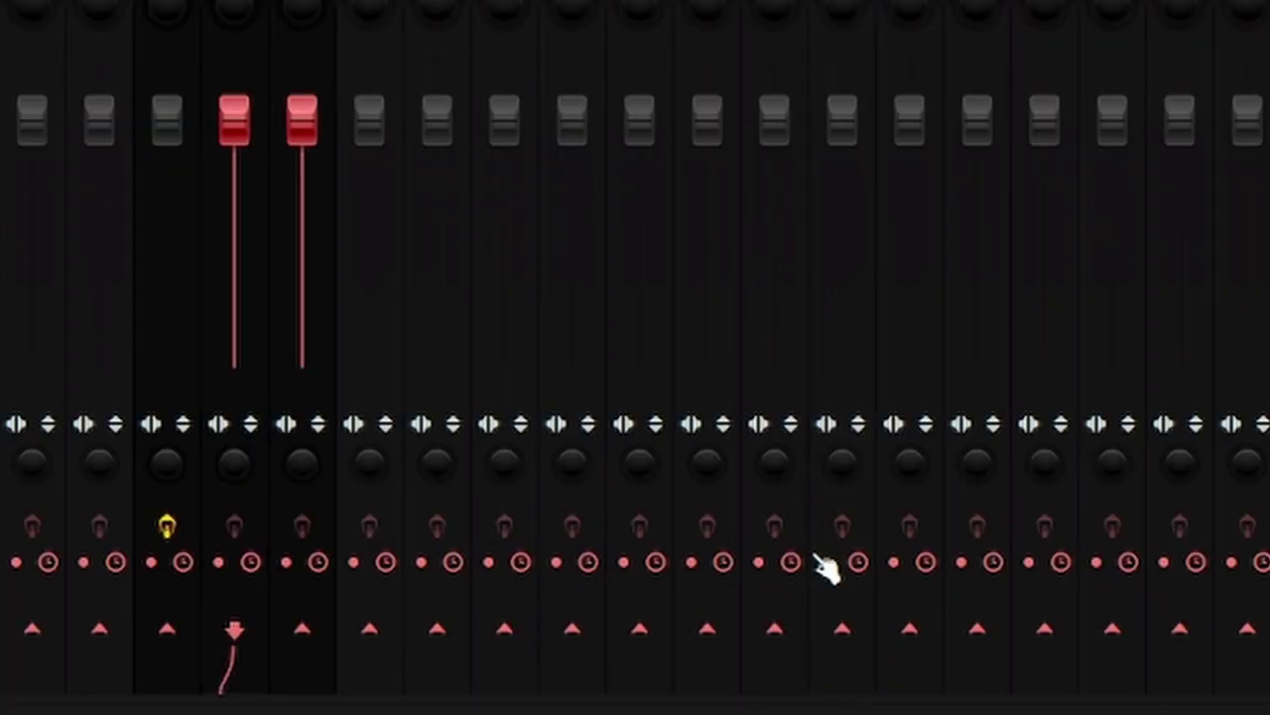
right_click(842, 630)
click(964, 587)
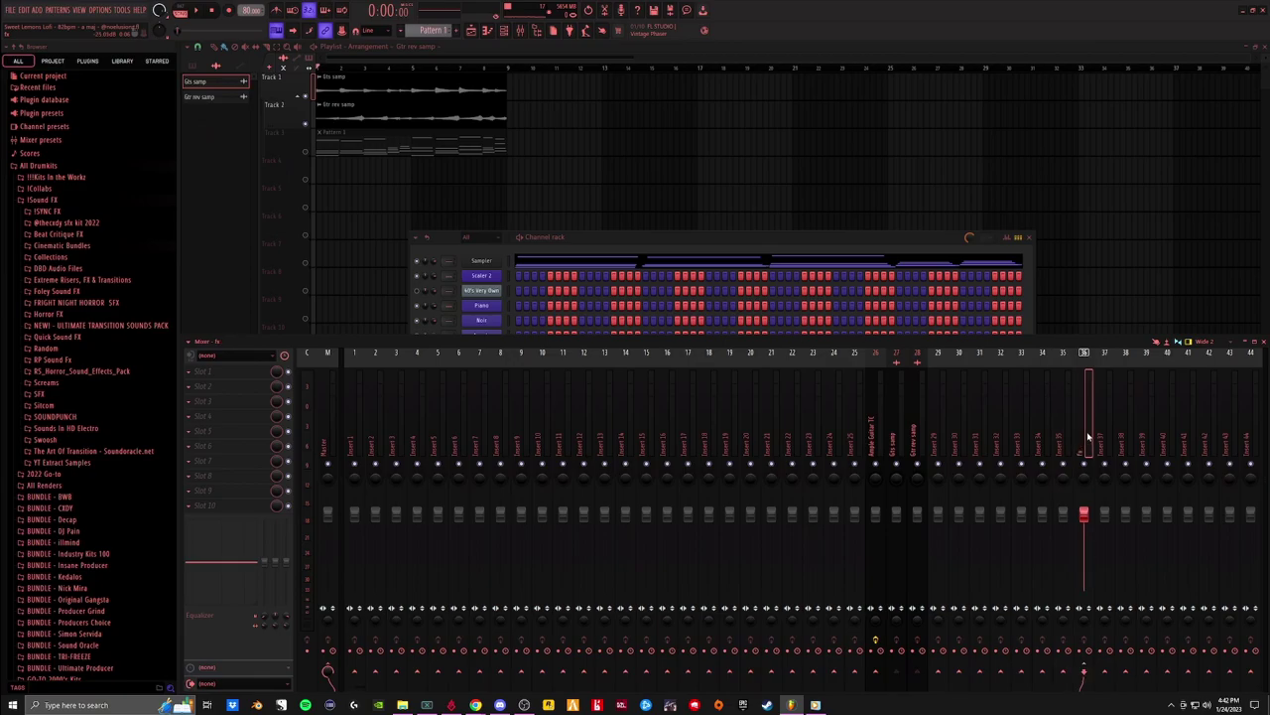
Step: Load Raum reverb on the fx insert and enlarge the channel rack
click(247, 373)
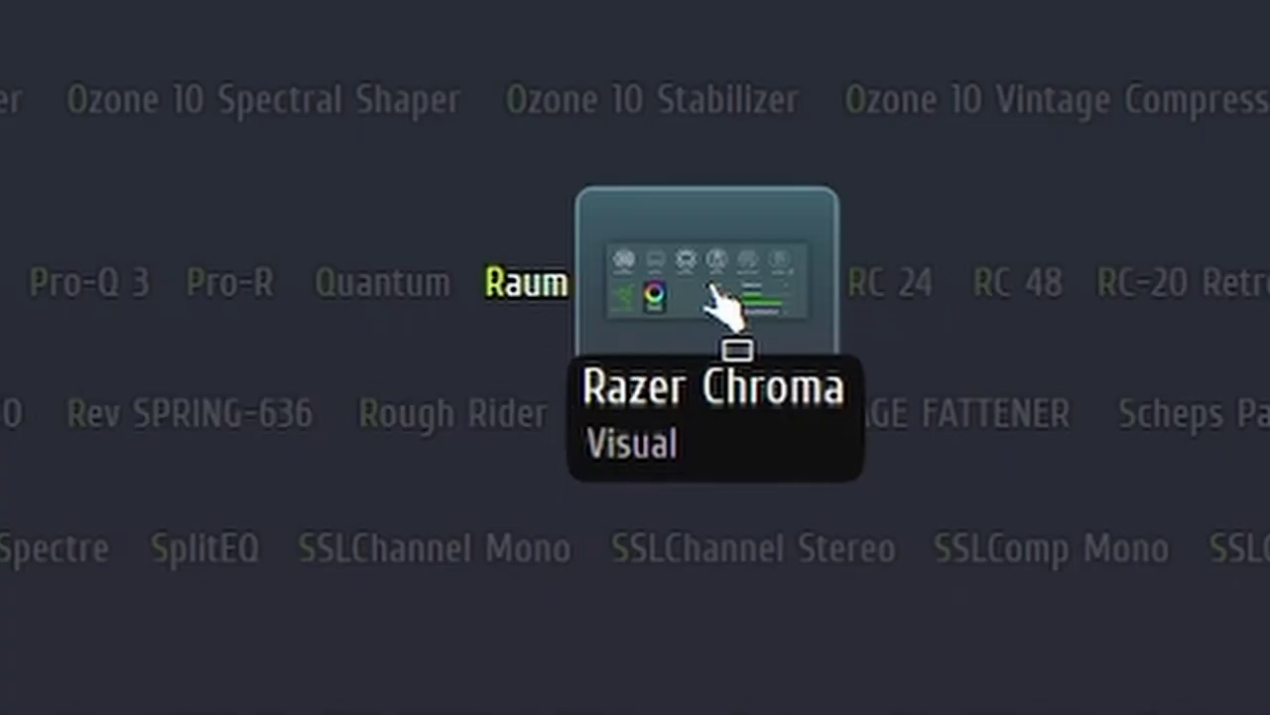
click(526, 278)
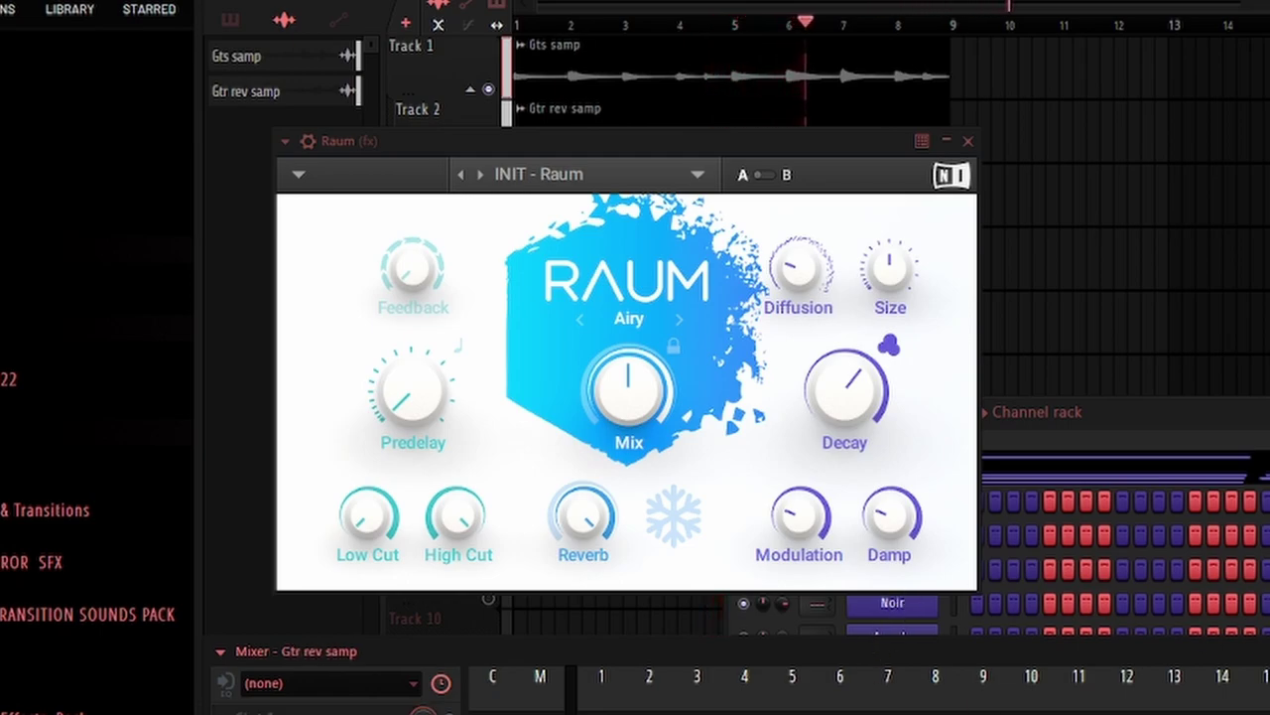
click(967, 142)
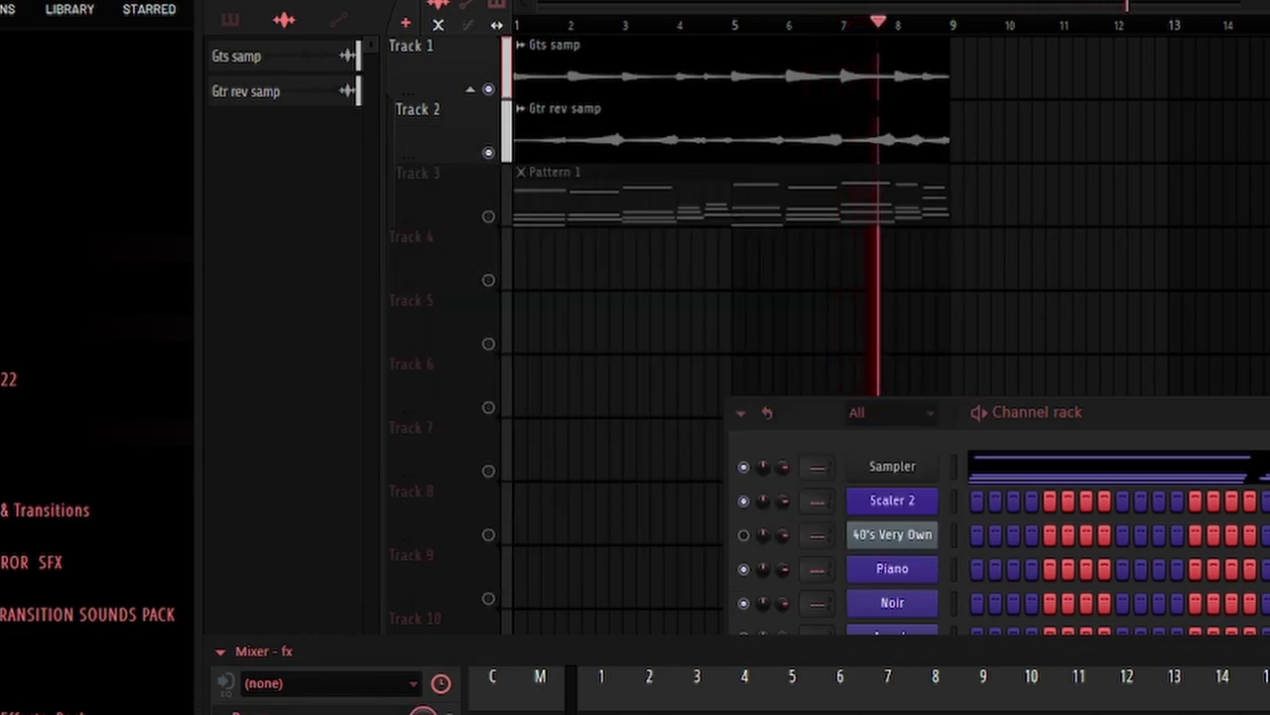
drag(933, 412, 1156, 218)
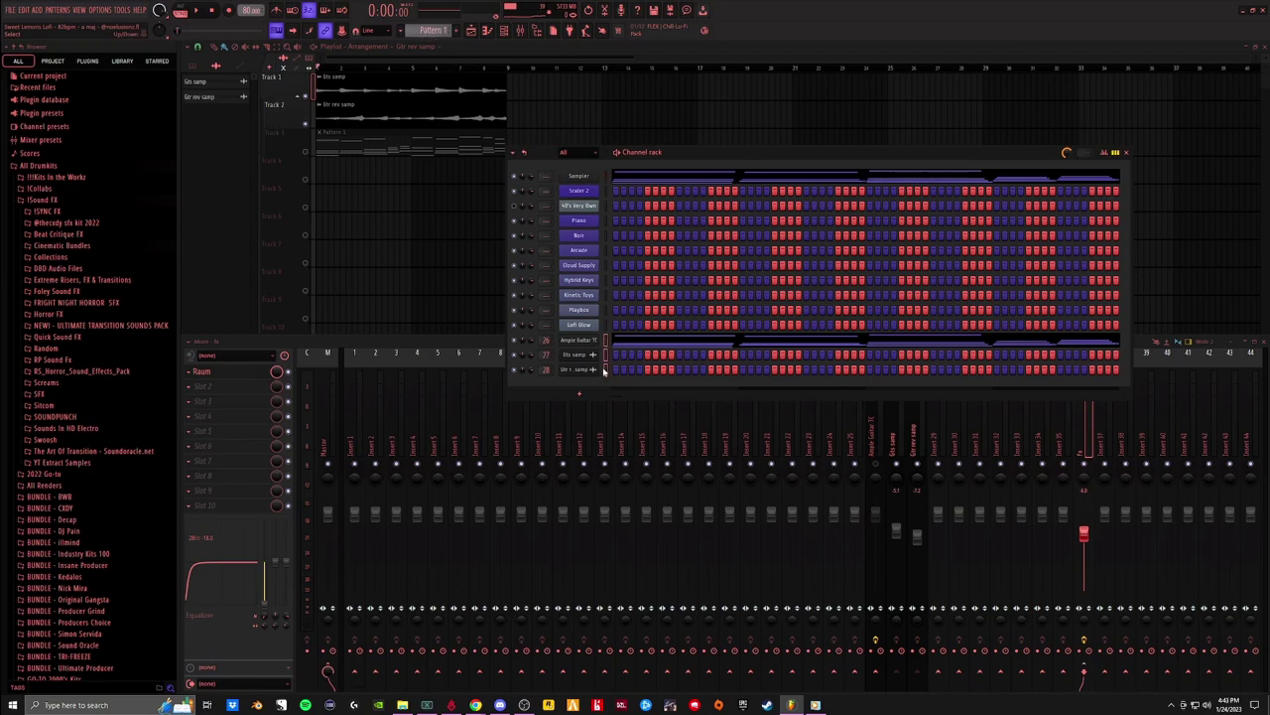
Step: Move the guitar channels below Scaler 2, start a new pattern, and open 40's Very Own
key(alt+Up)
key(alt+Up)
key(alt+Up)
key(alt+Up)
key(alt+Up)
key(alt+Up)
key(alt+Up)
key(alt+Up)
key(alt+Up)
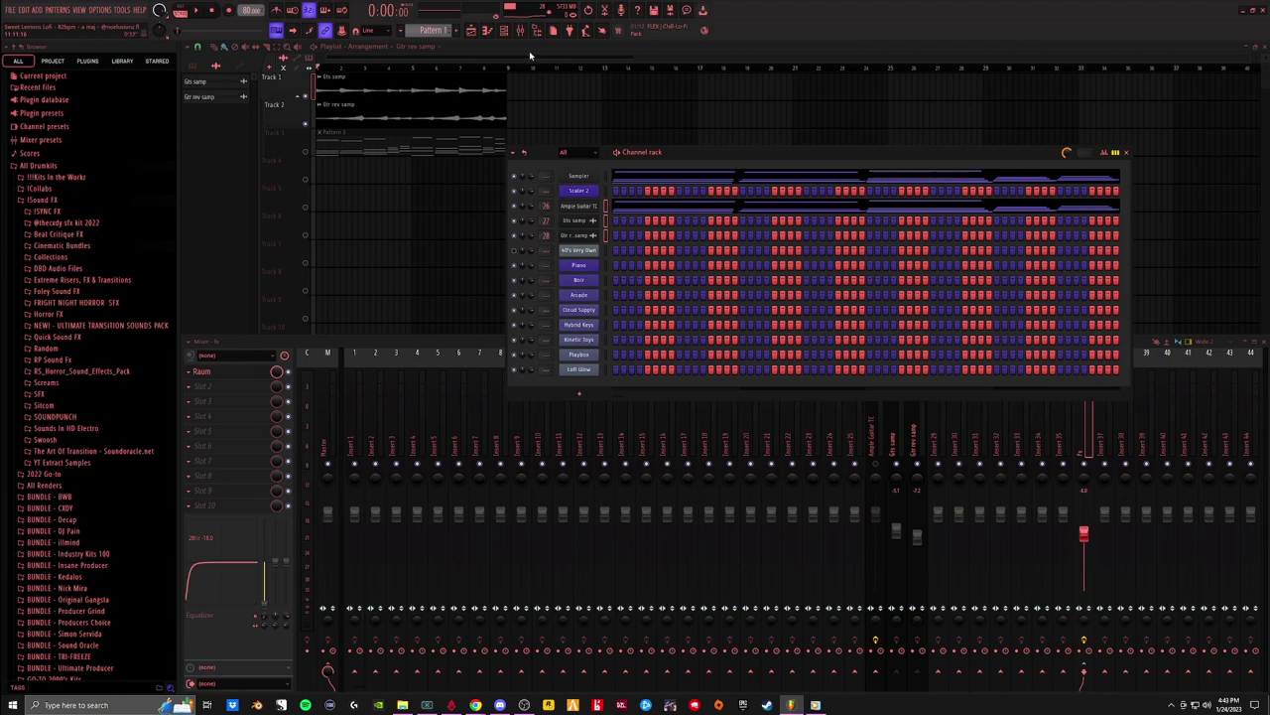
key(KP_Add)
right_click(579, 254)
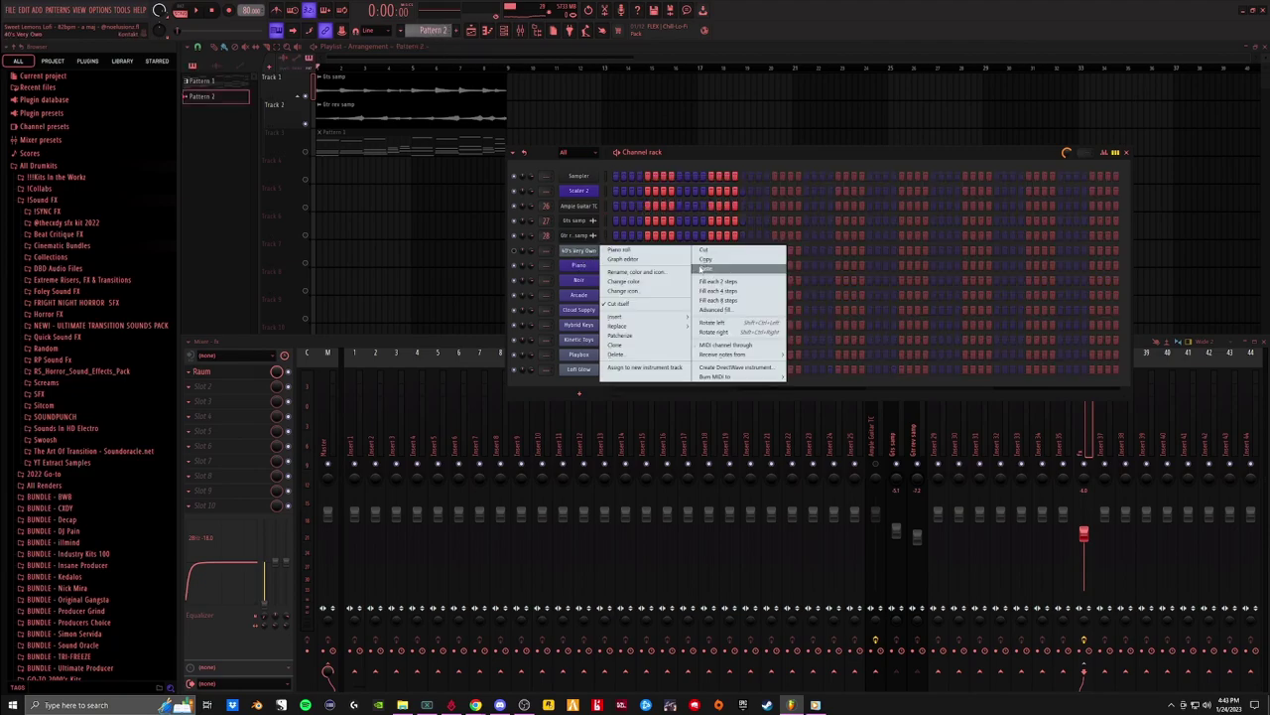
click(601, 280)
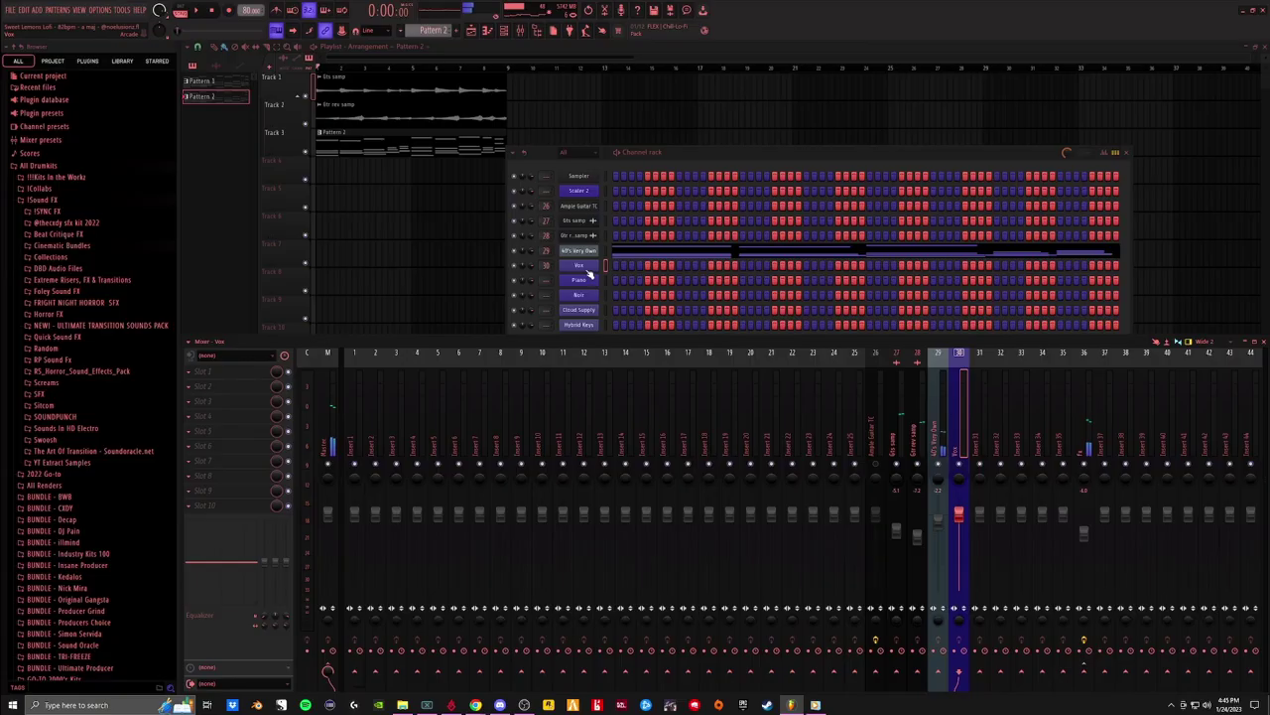
Step: Build a Vox channel from Arcade's Distant Voices line on Track 4, then show its mixer insert
click(590, 271)
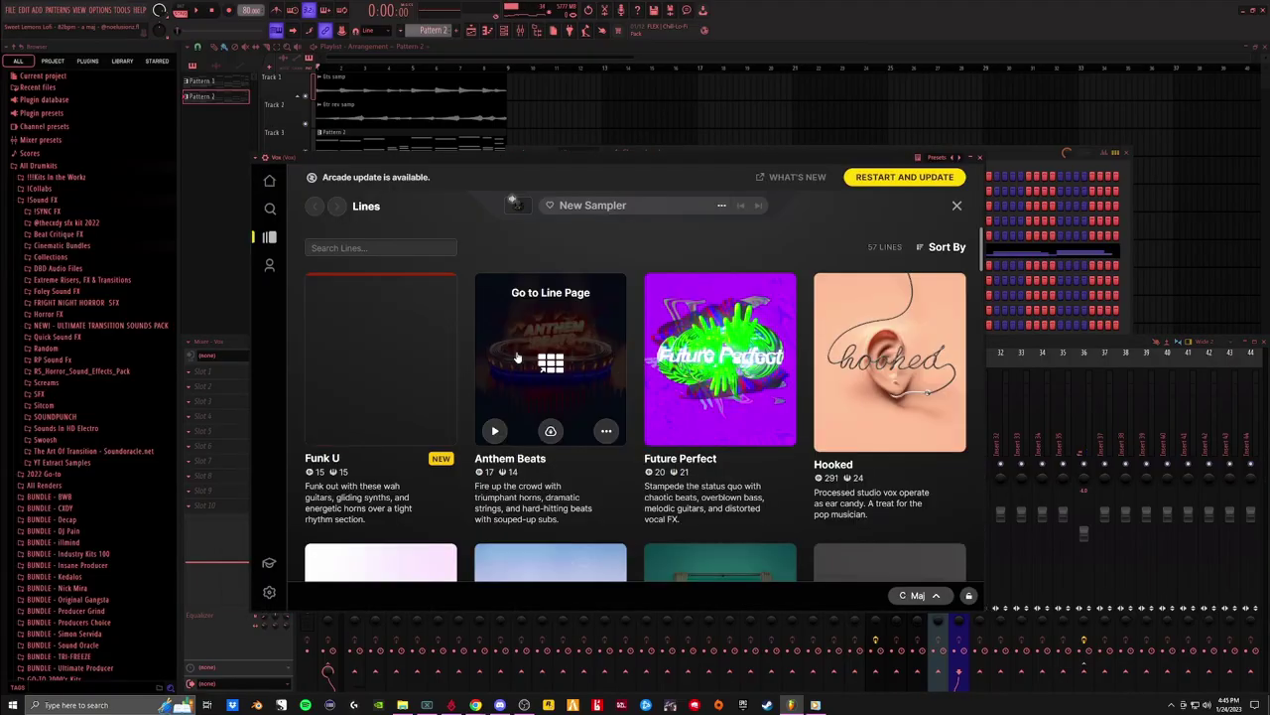
scroll(395, 323, down, 3)
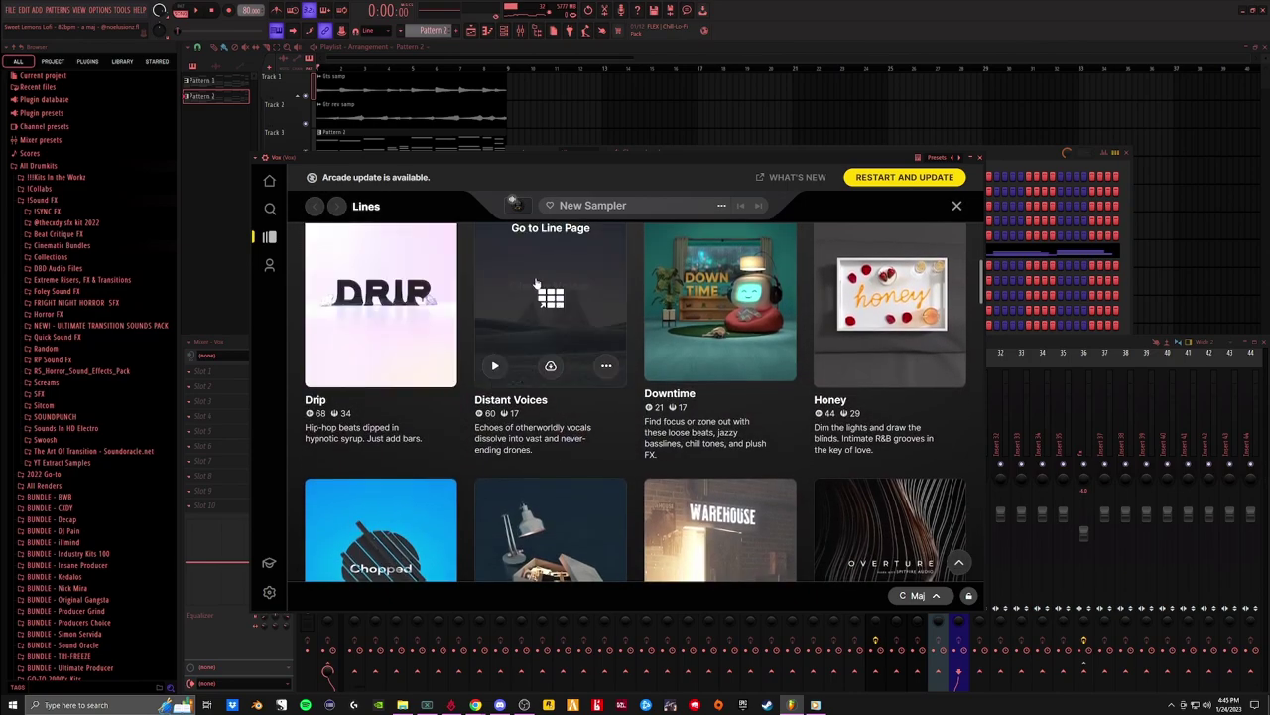
click(541, 293)
scroll(698, 505, down, 2)
scroll(697, 504, down, 3)
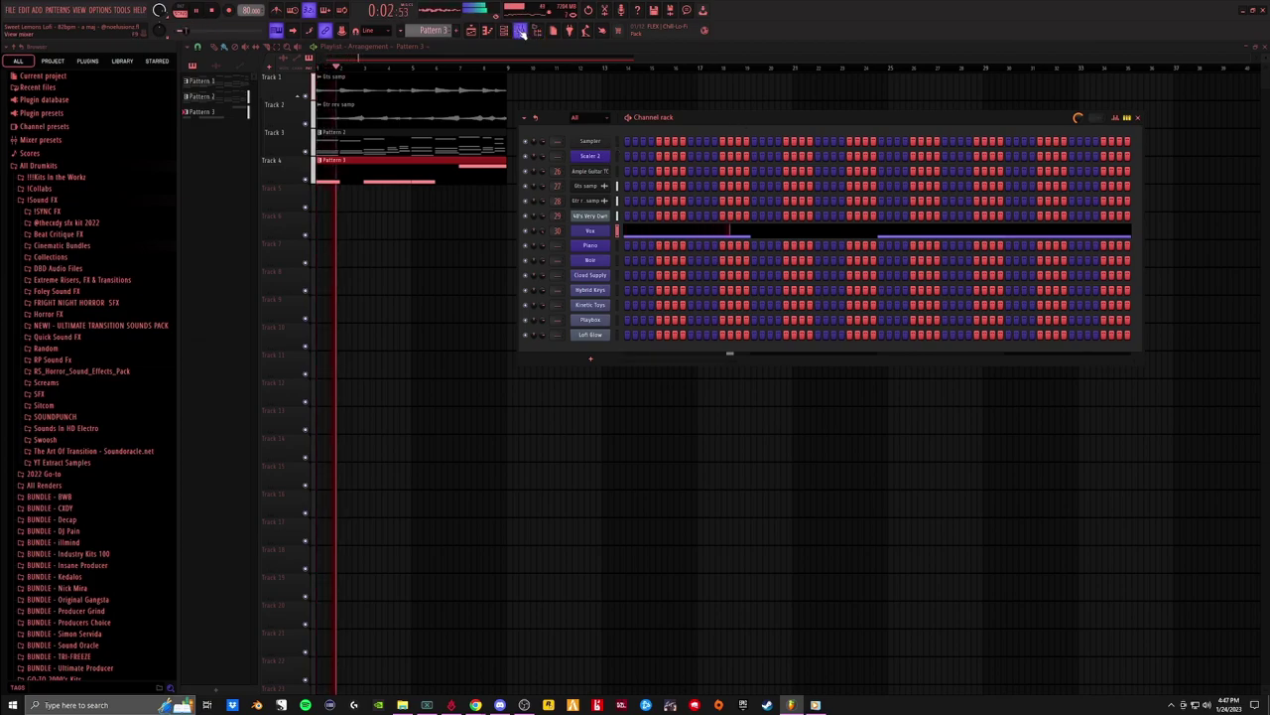
key(F9)
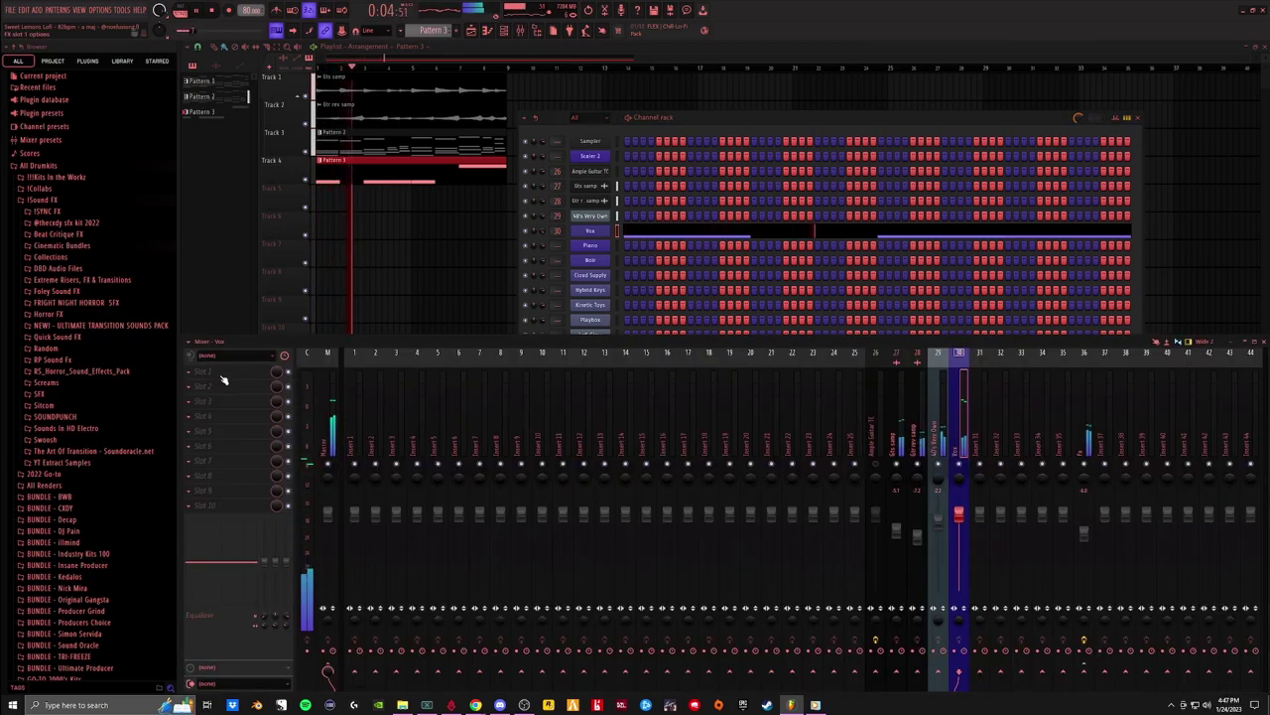
click(188, 343)
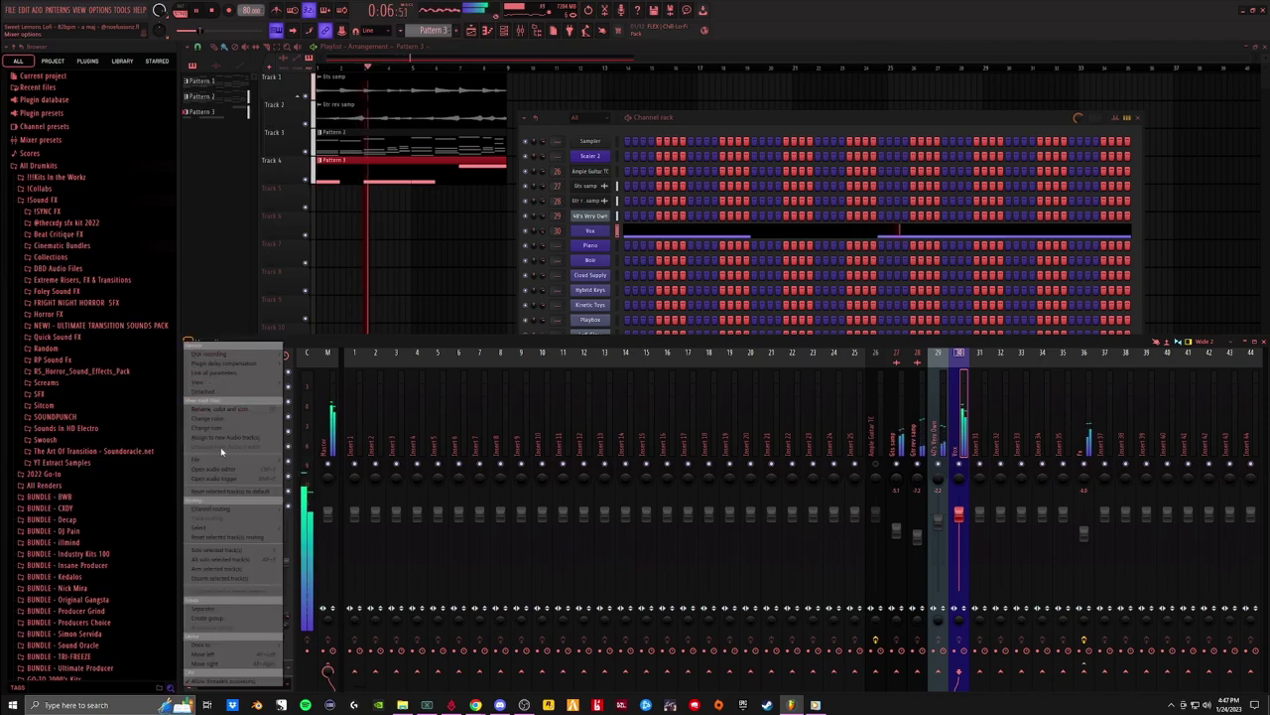
Step: Load the Arcade FX Chain1 mixer state onto the vox insert
mouse_move(227, 465)
click(304, 463)
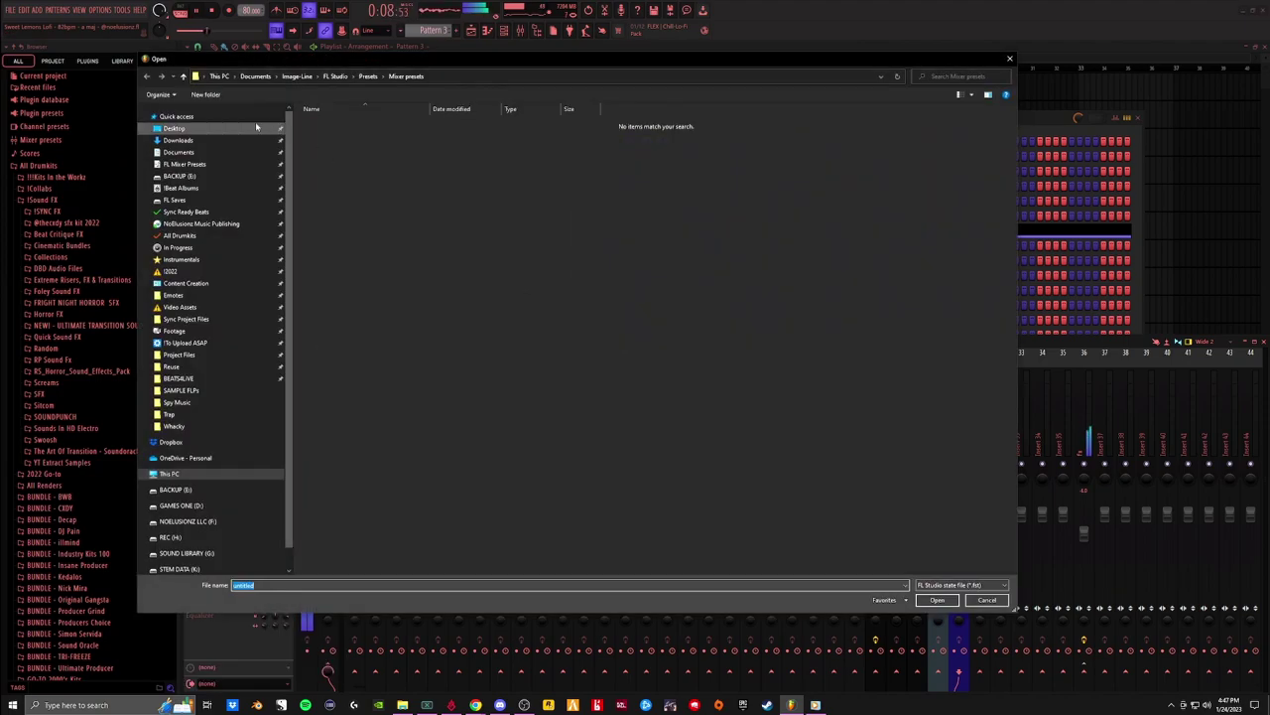
click(184, 163)
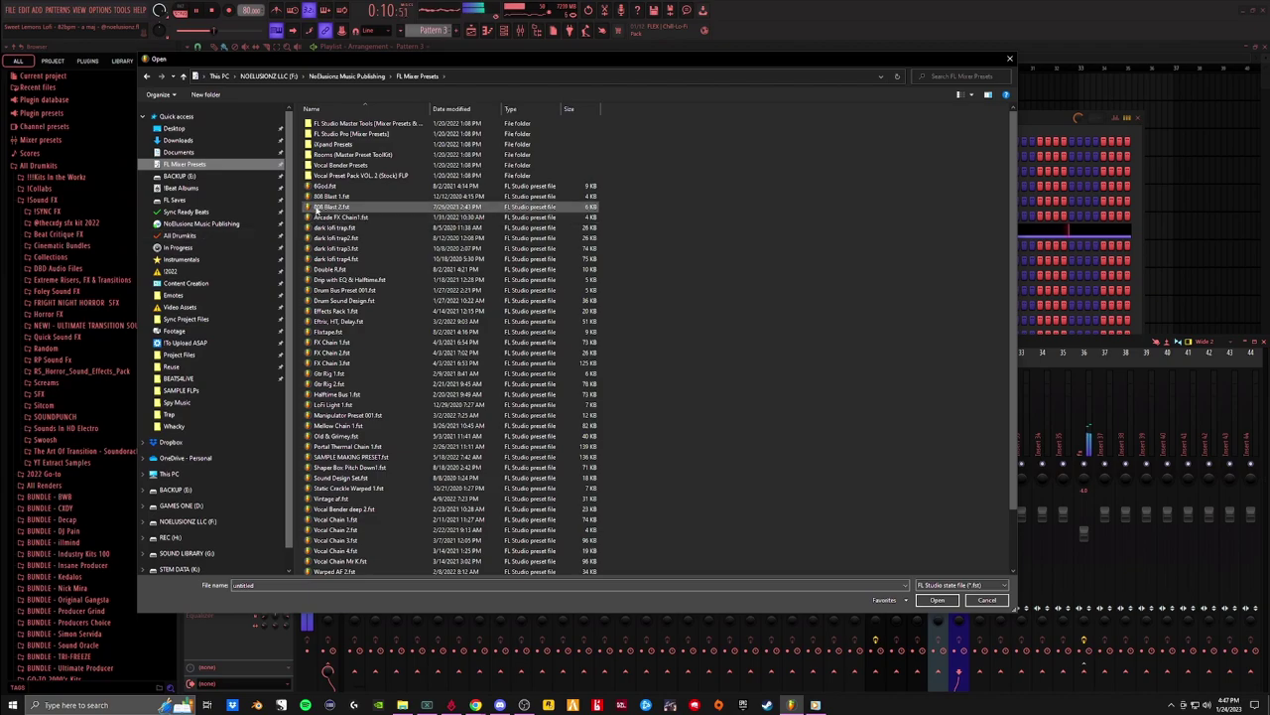
click(311, 217)
double_click(311, 217)
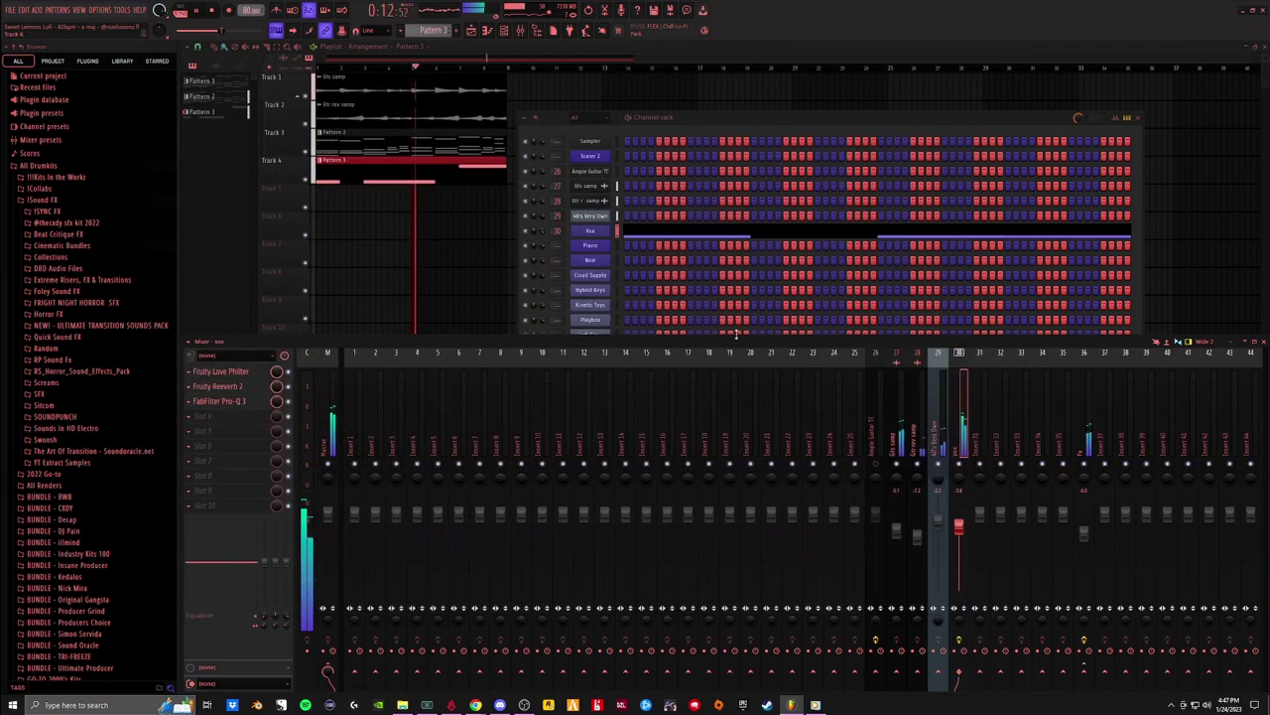
Step: Raise the Pro-Q 3 upper cutoff to about 4.3 kHz and check the Love Philter
click(276, 403)
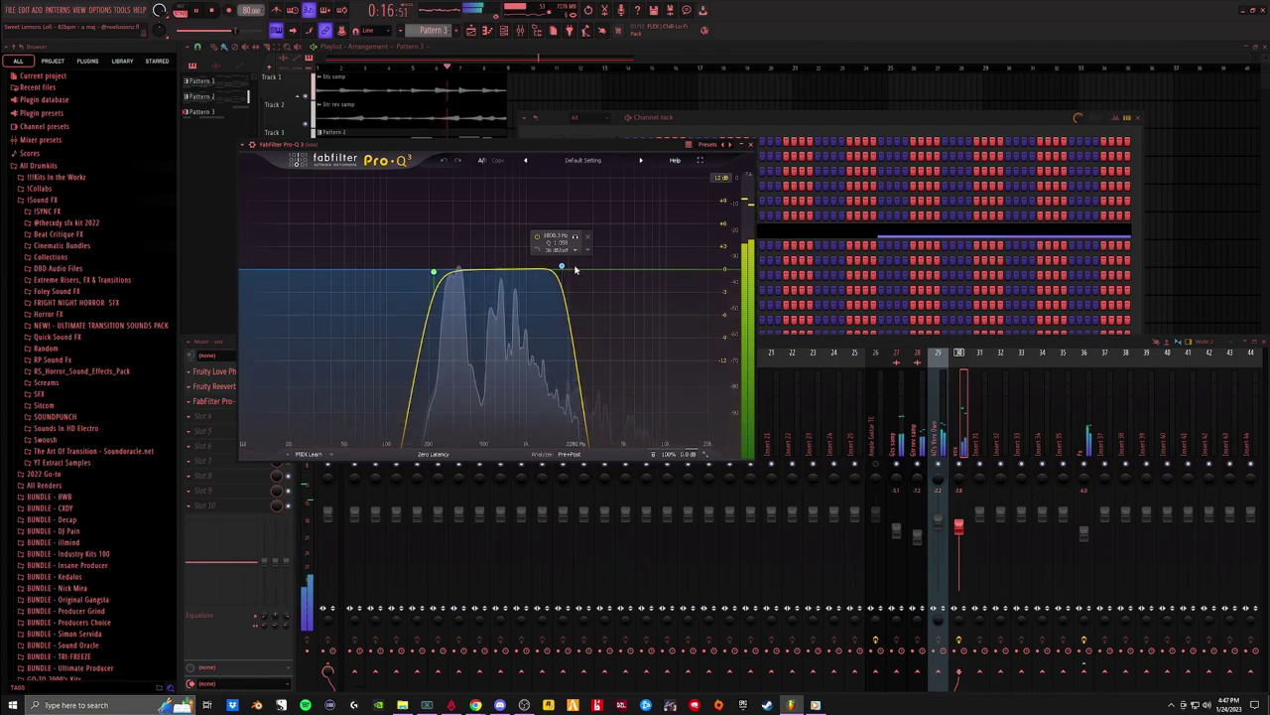
drag(563, 268, 616, 275)
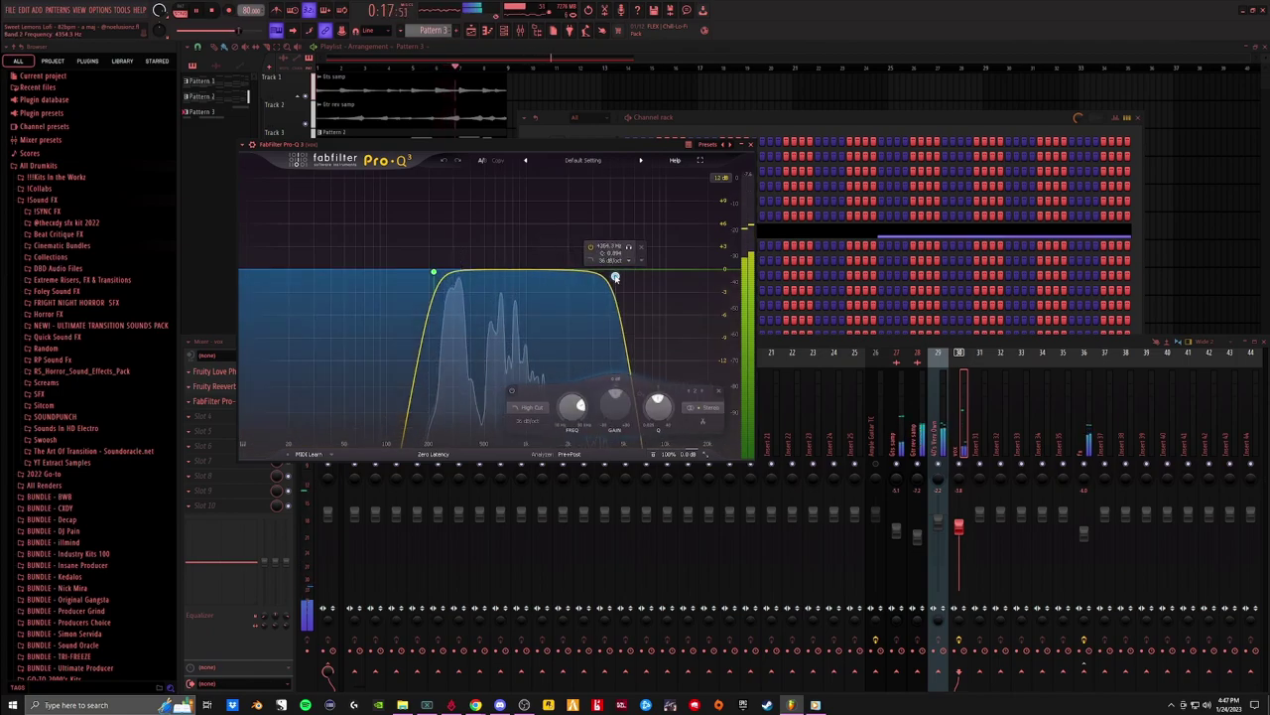
click(752, 145)
click(252, 372)
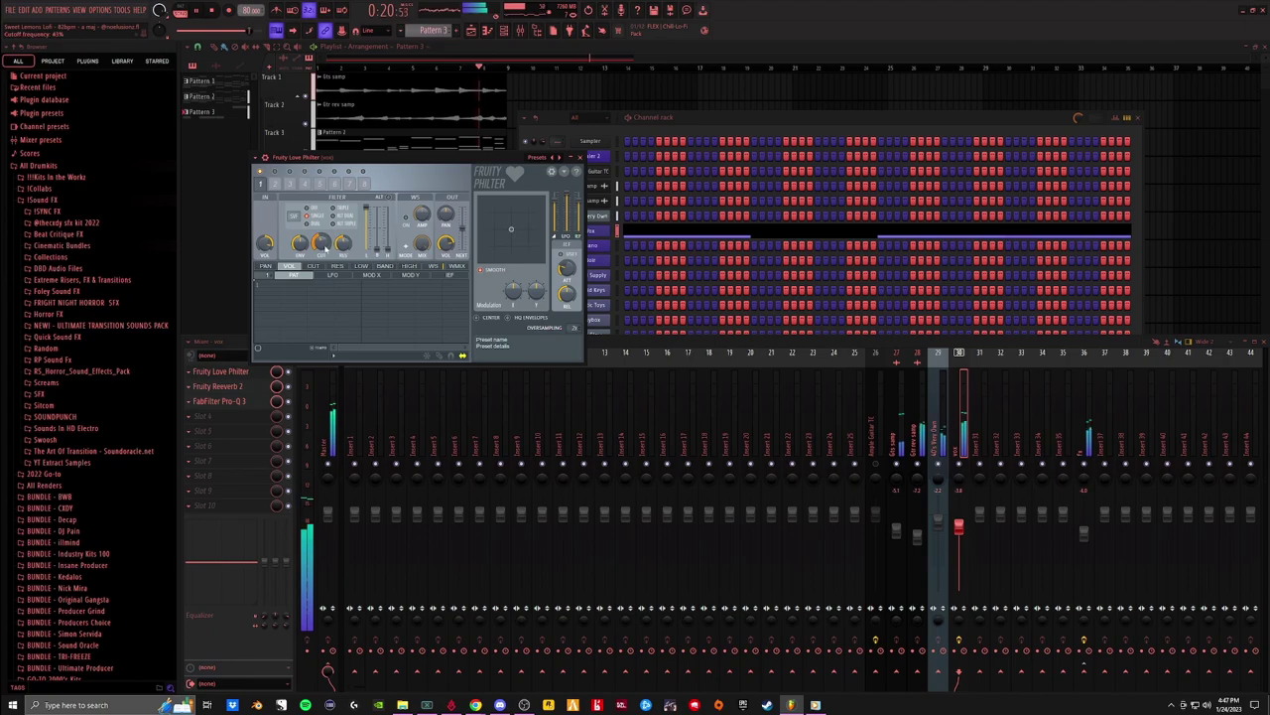
click(581, 158)
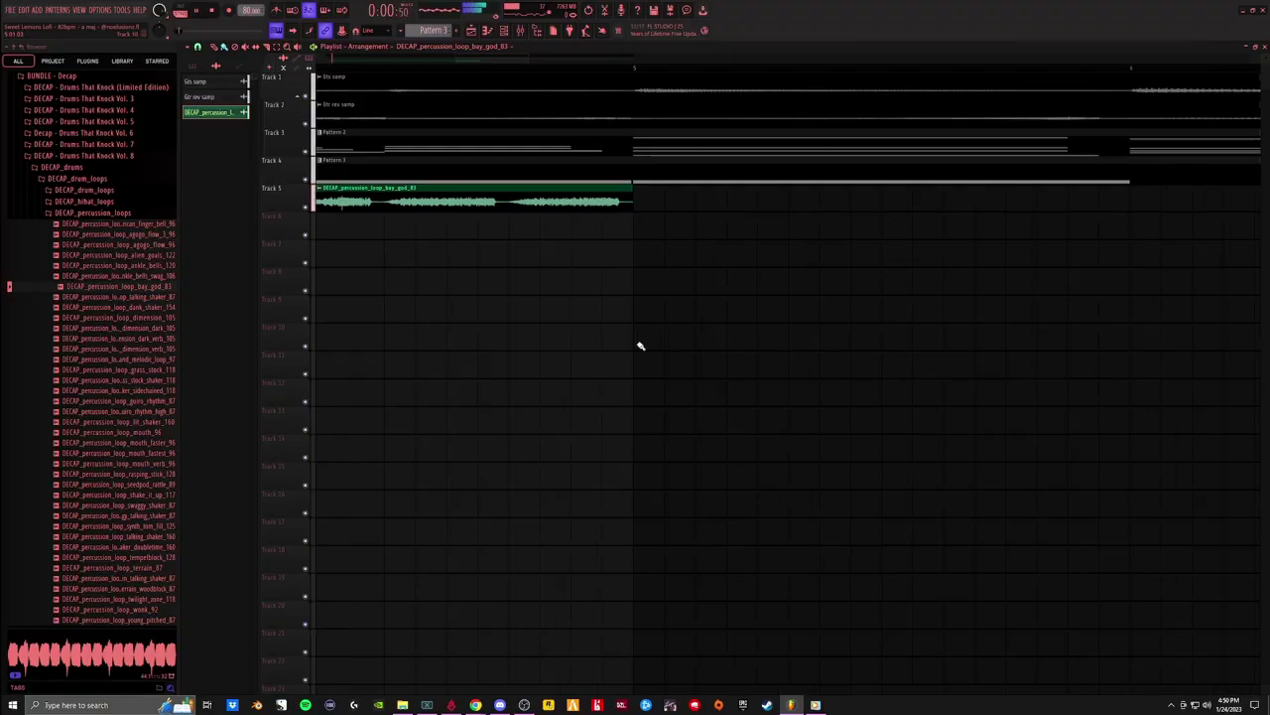
Step: Paint a second percussion loop copy directly after the first on Track 5
scroll(638, 344, down, 3)
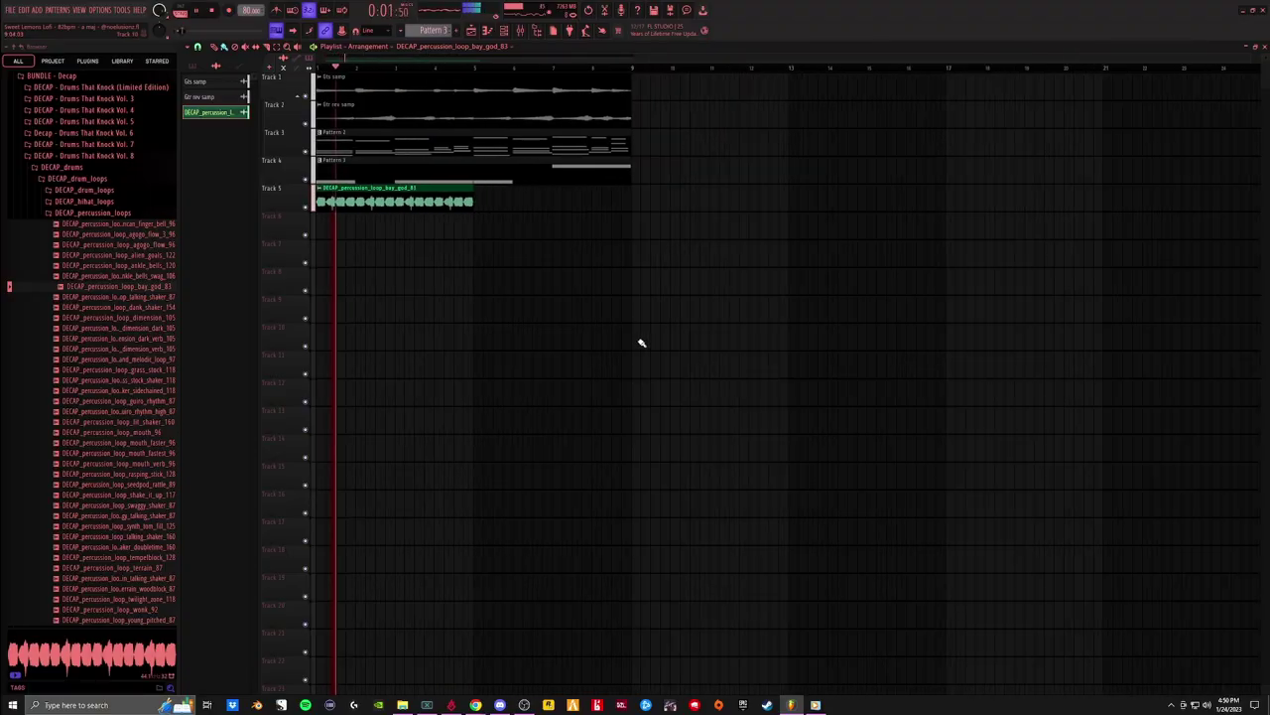
click(475, 202)
key(F9)
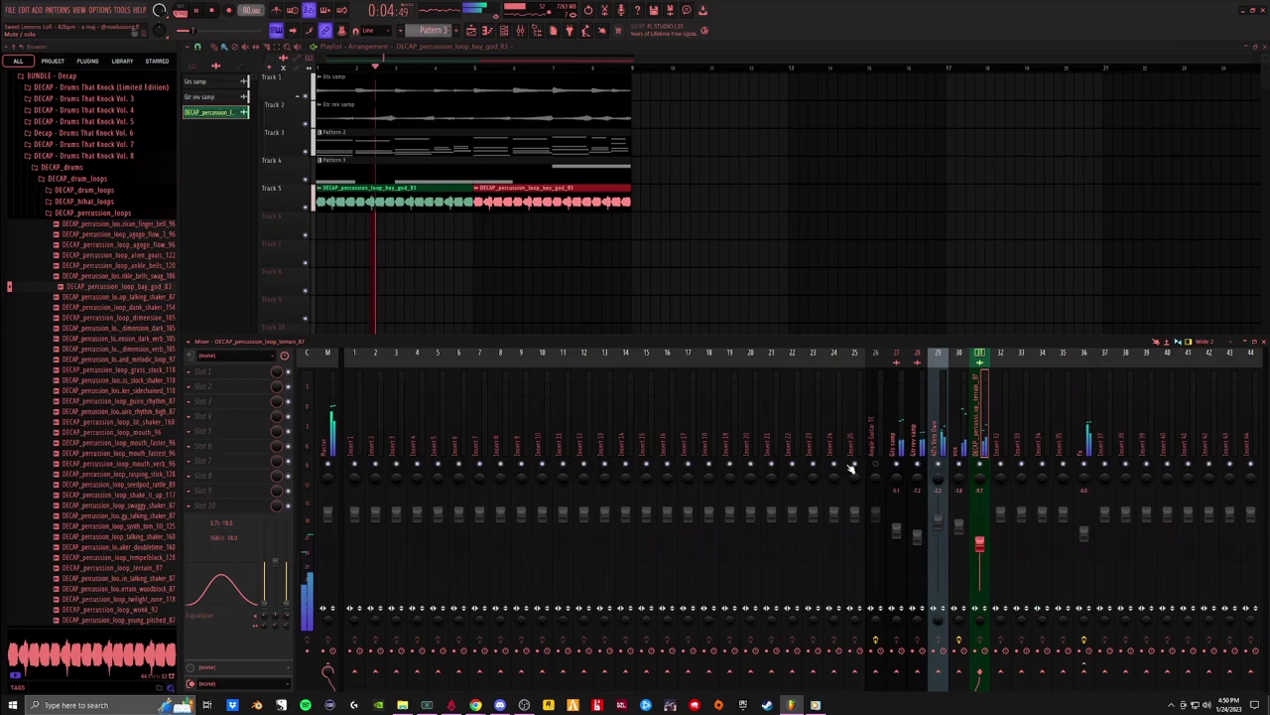
key(F9)
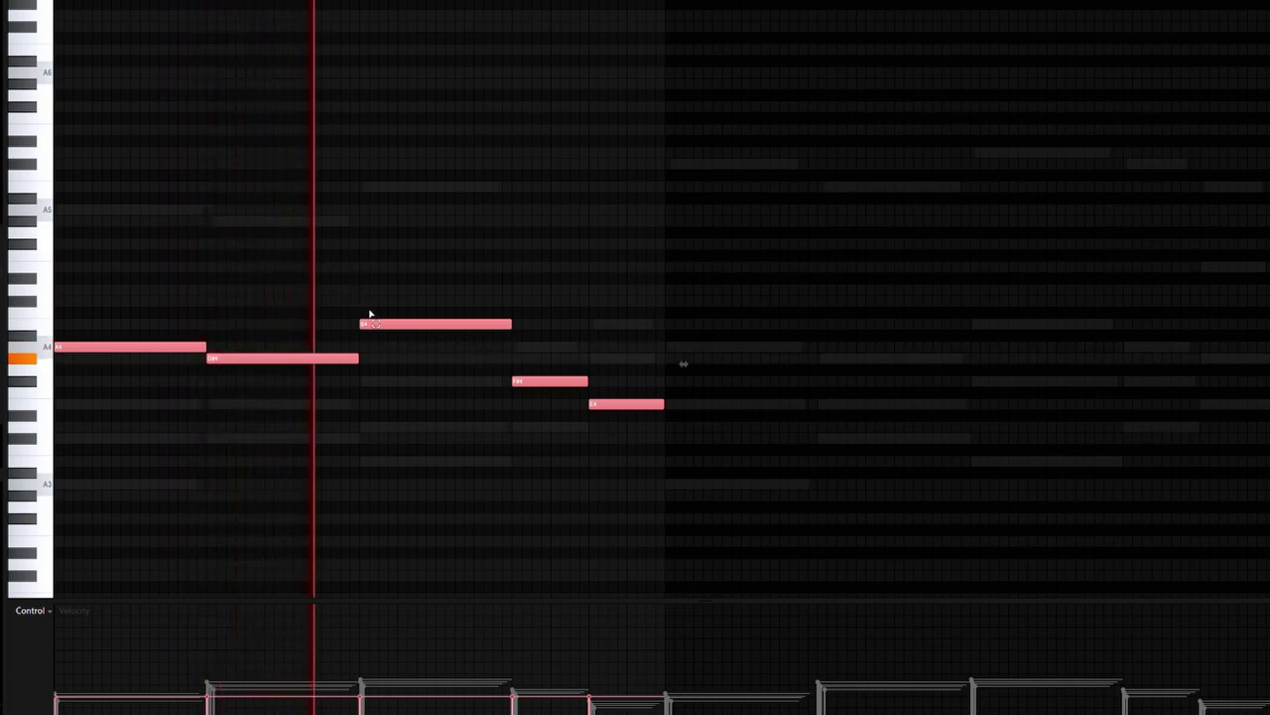
Step: Duplicate the five-note phrase directly after itself with Ctrl+B
key(ctrl+b)
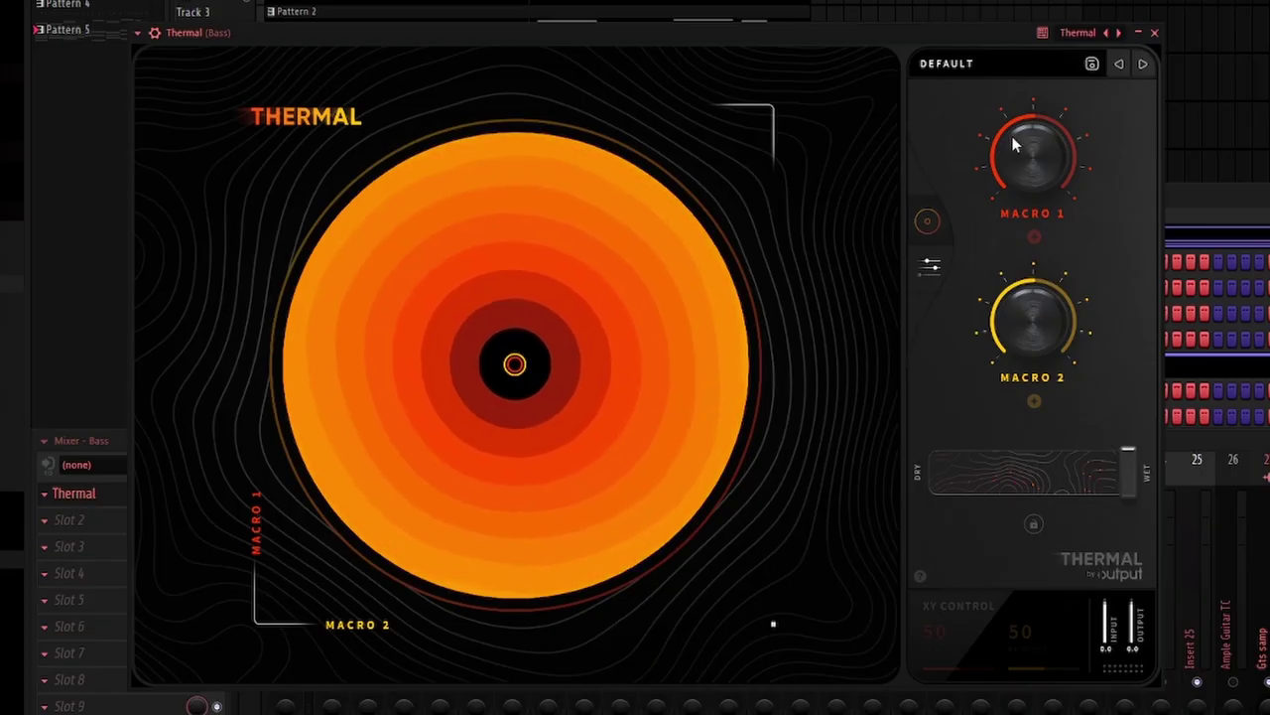
Step: Audition Thermal's BASS presets, settle on SHADOW BASS, and set dry/wet to 23%
click(1027, 65)
click(372, 268)
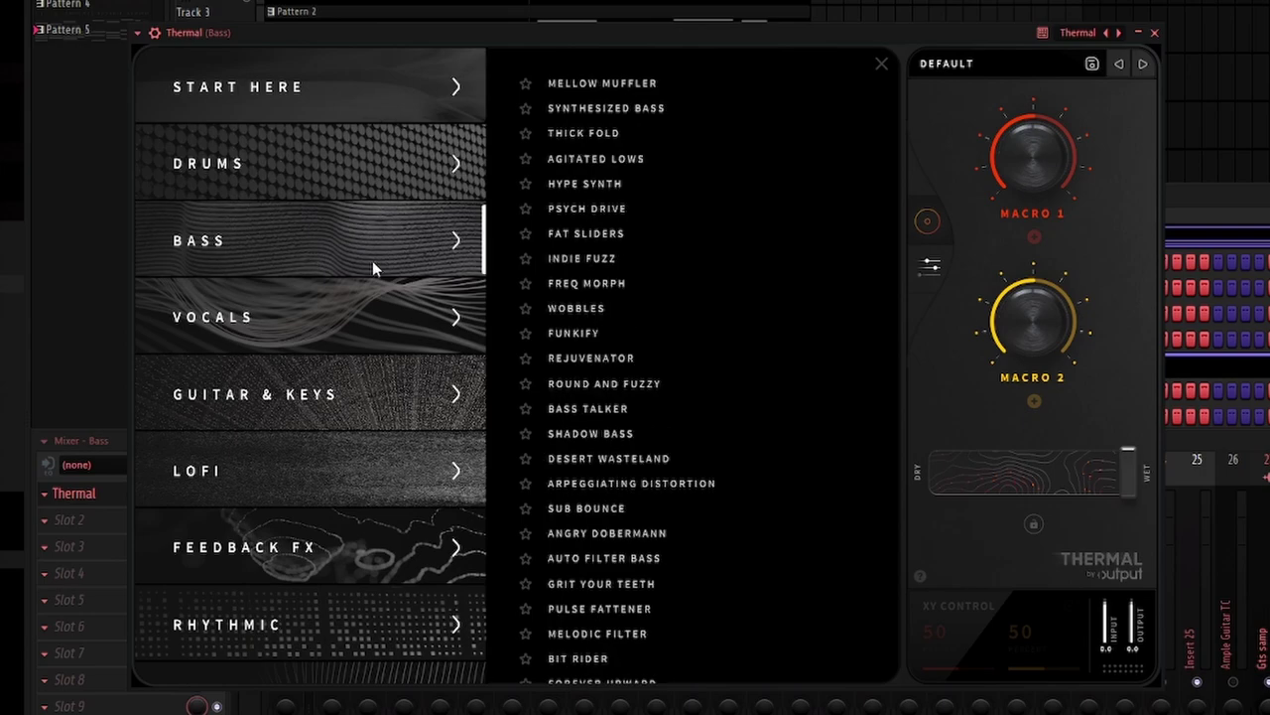
scroll(680, 582, down, 1)
click(595, 547)
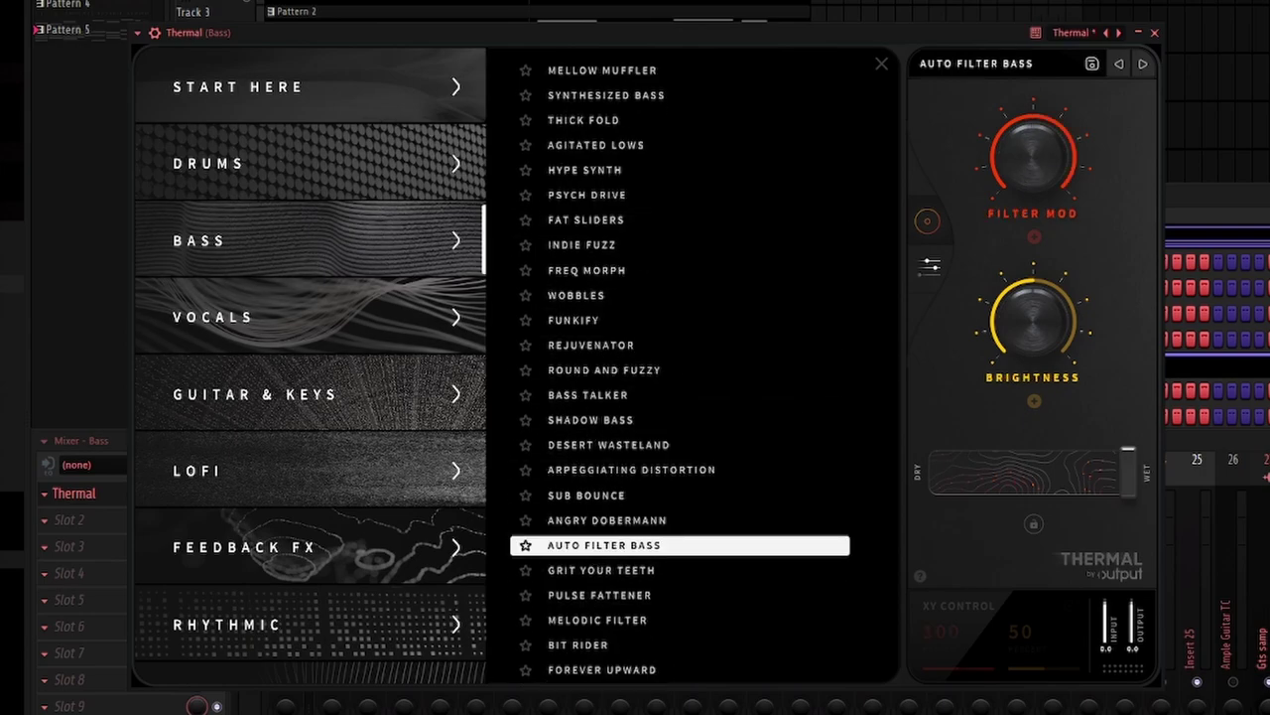
click(640, 497)
click(645, 522)
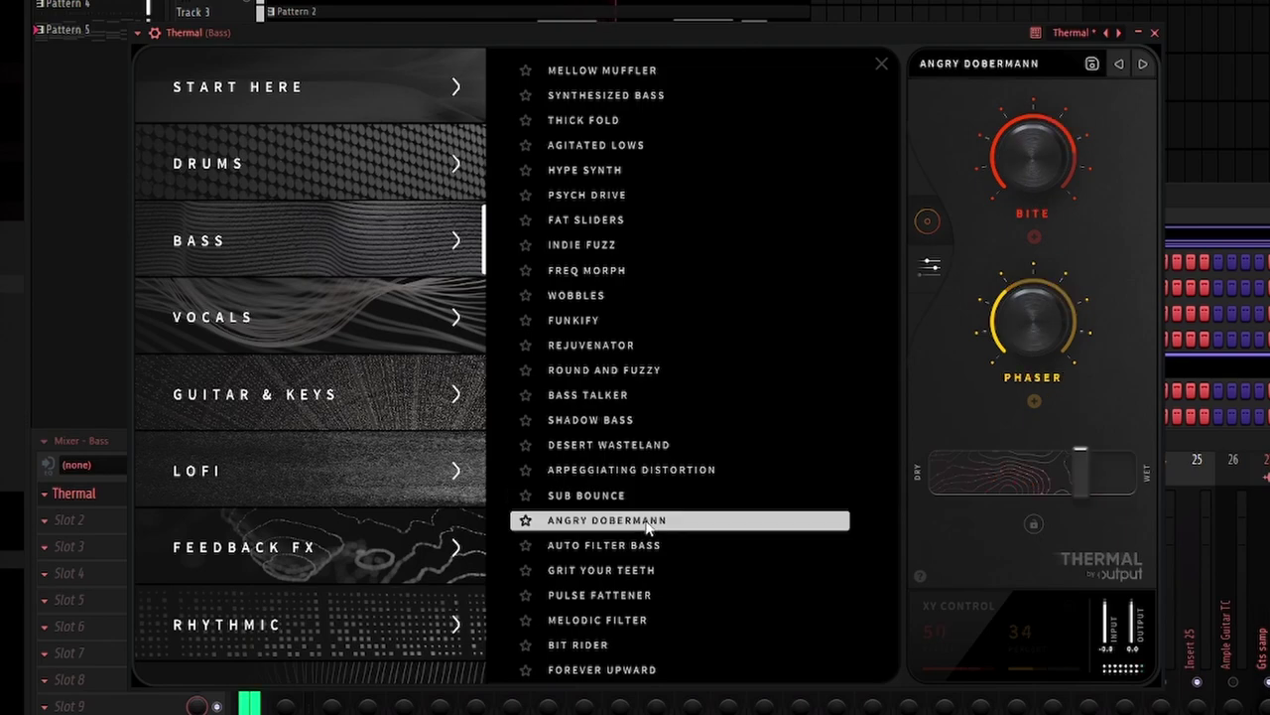
click(614, 599)
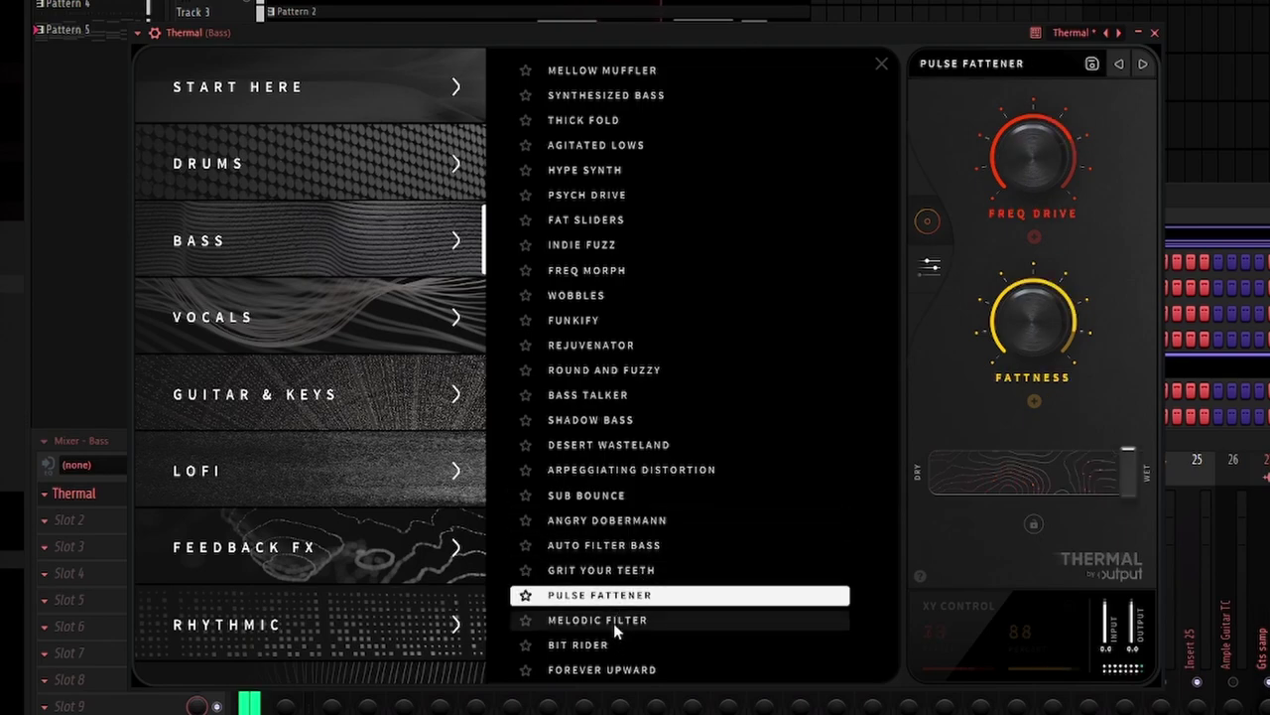
click(613, 622)
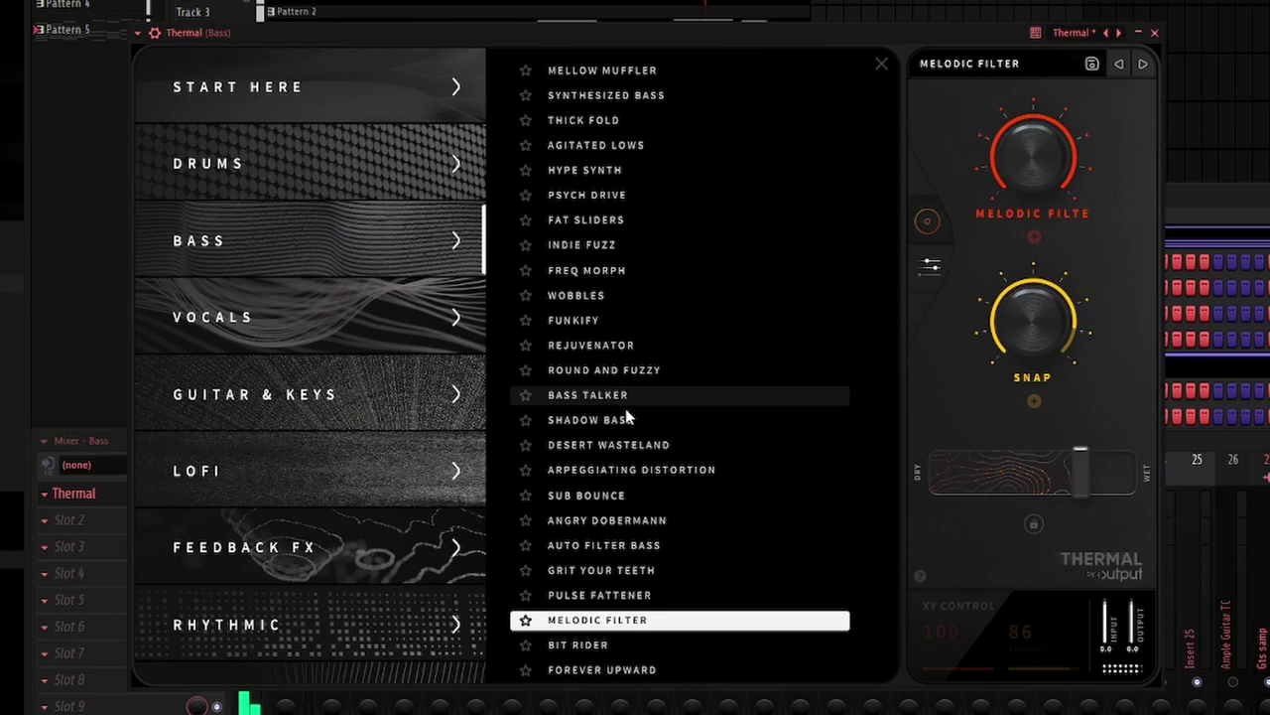
click(695, 420)
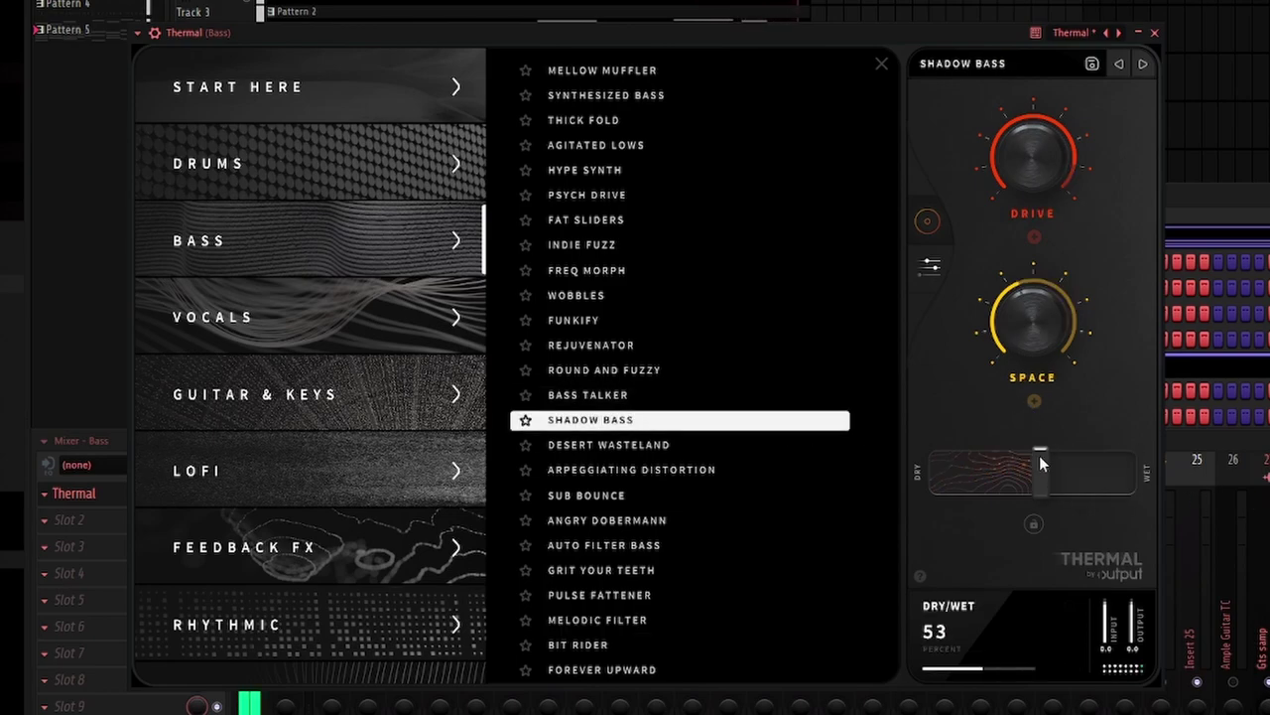
drag(1039, 459, 988, 485)
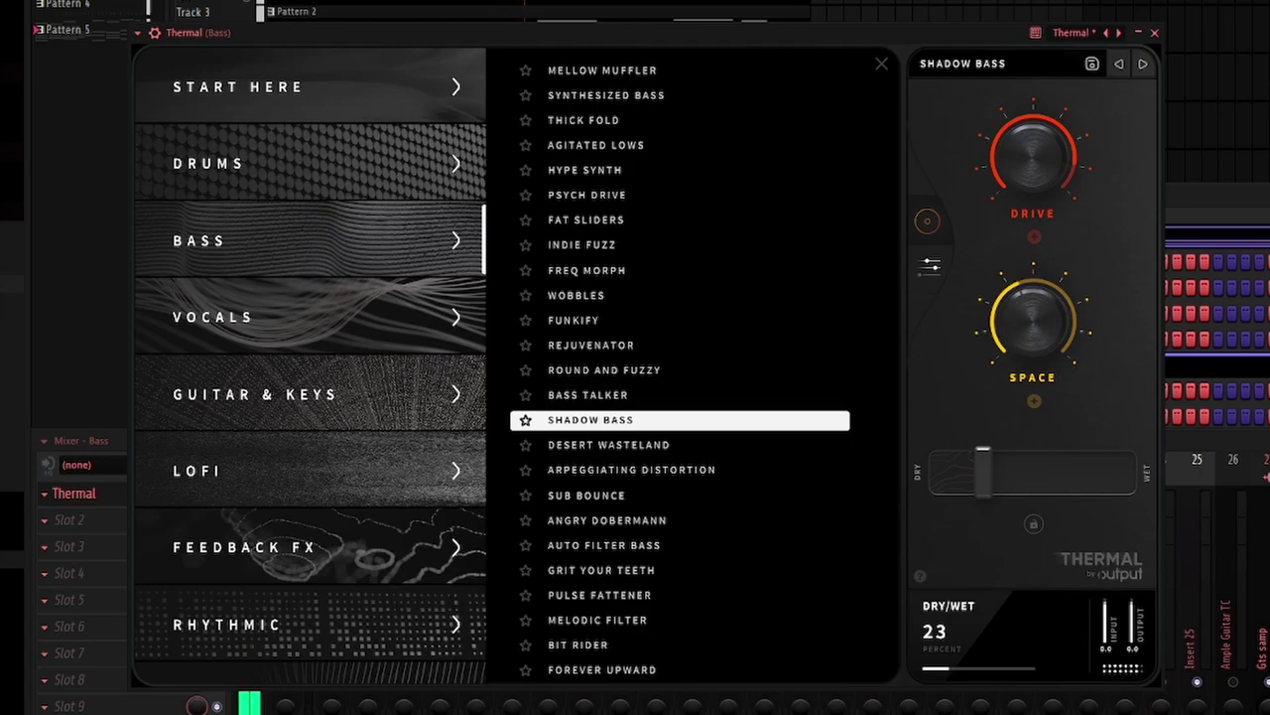
Step: Add KNOCK to the drum bus, select the six drum tracks, and lower the bus to -2.5
click(1176, 583)
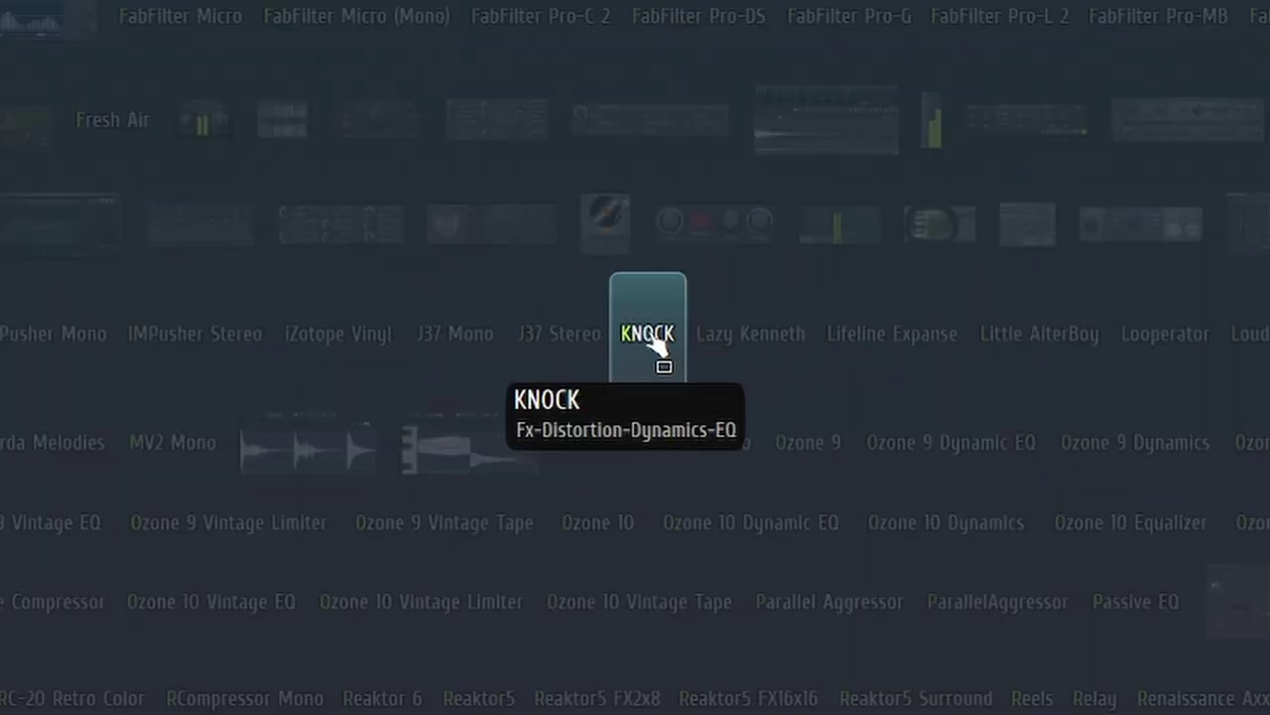
click(655, 338)
click(358, 466)
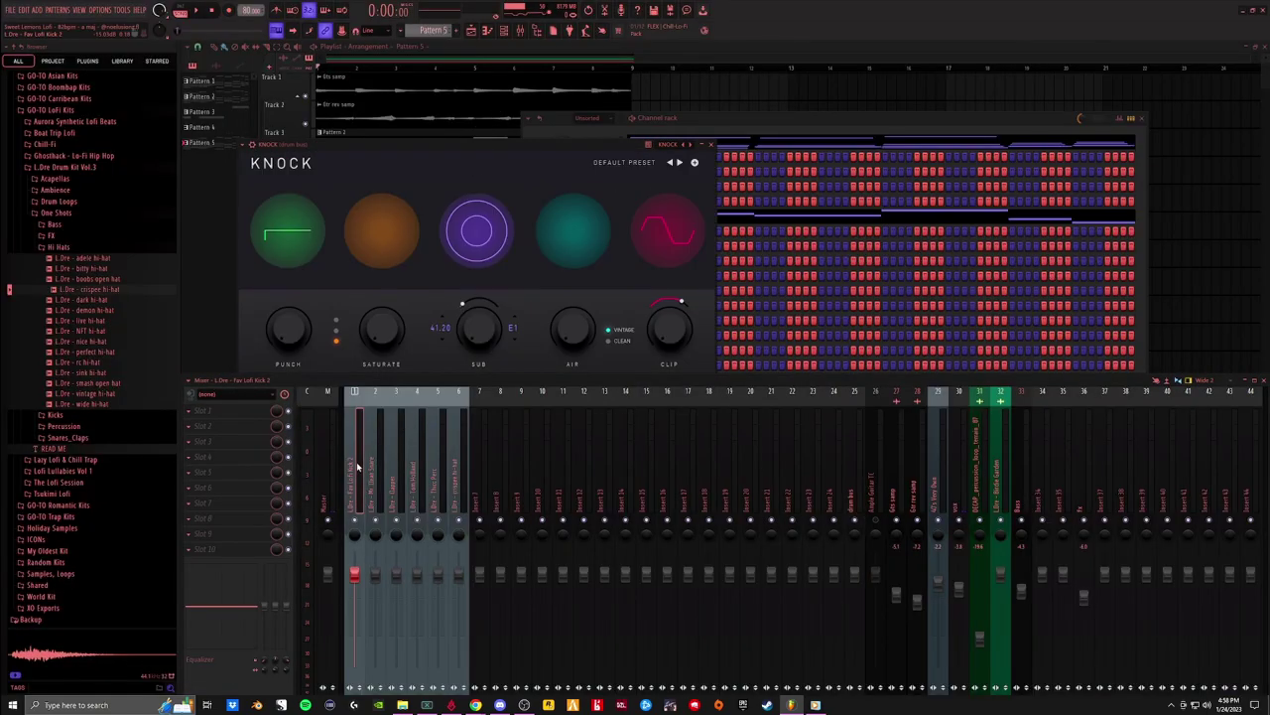
drag(352, 488, 453, 491)
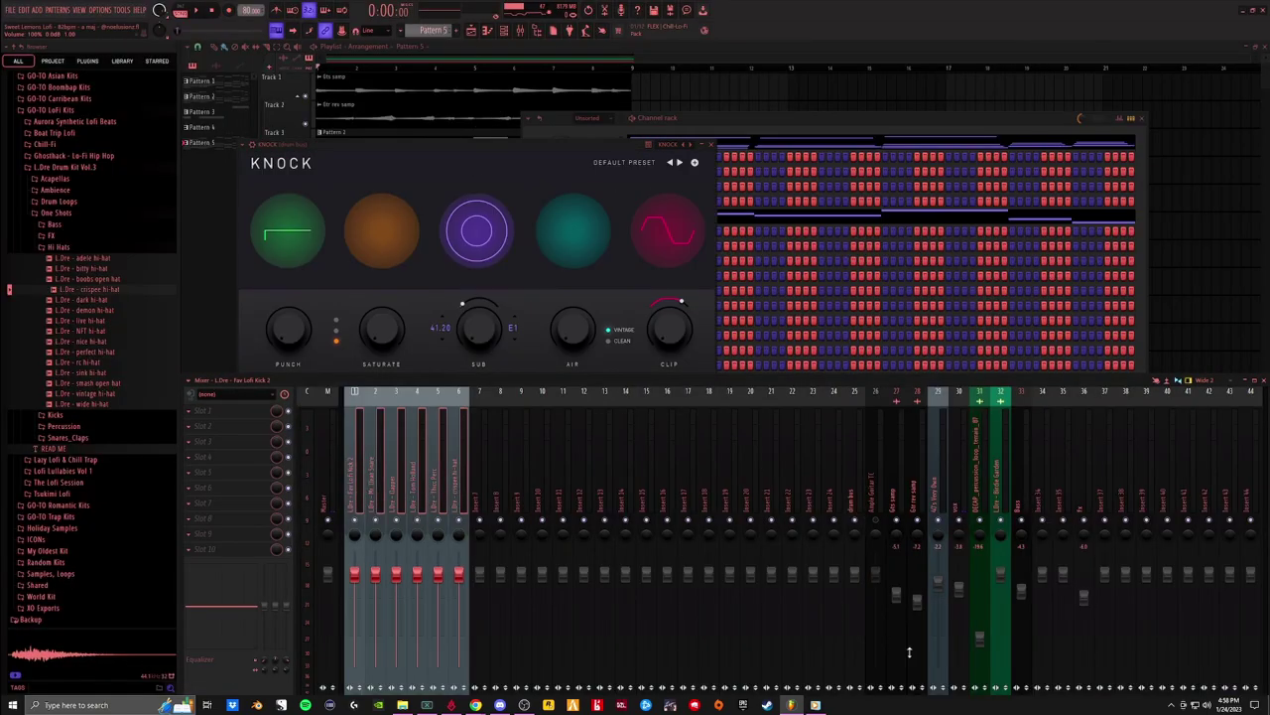
drag(859, 603, 867, 623)
Step: Route the six drum tracks only into the drum bus
drag(834, 382, 833, 296)
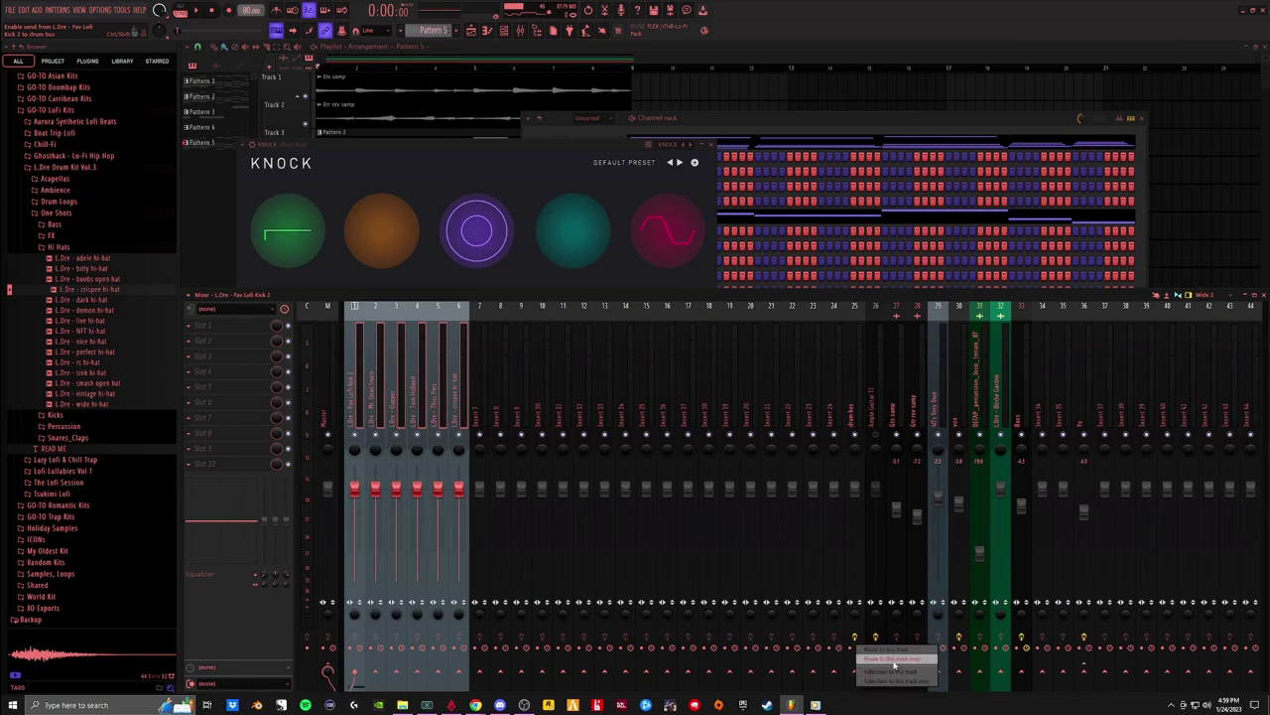
click(856, 671)
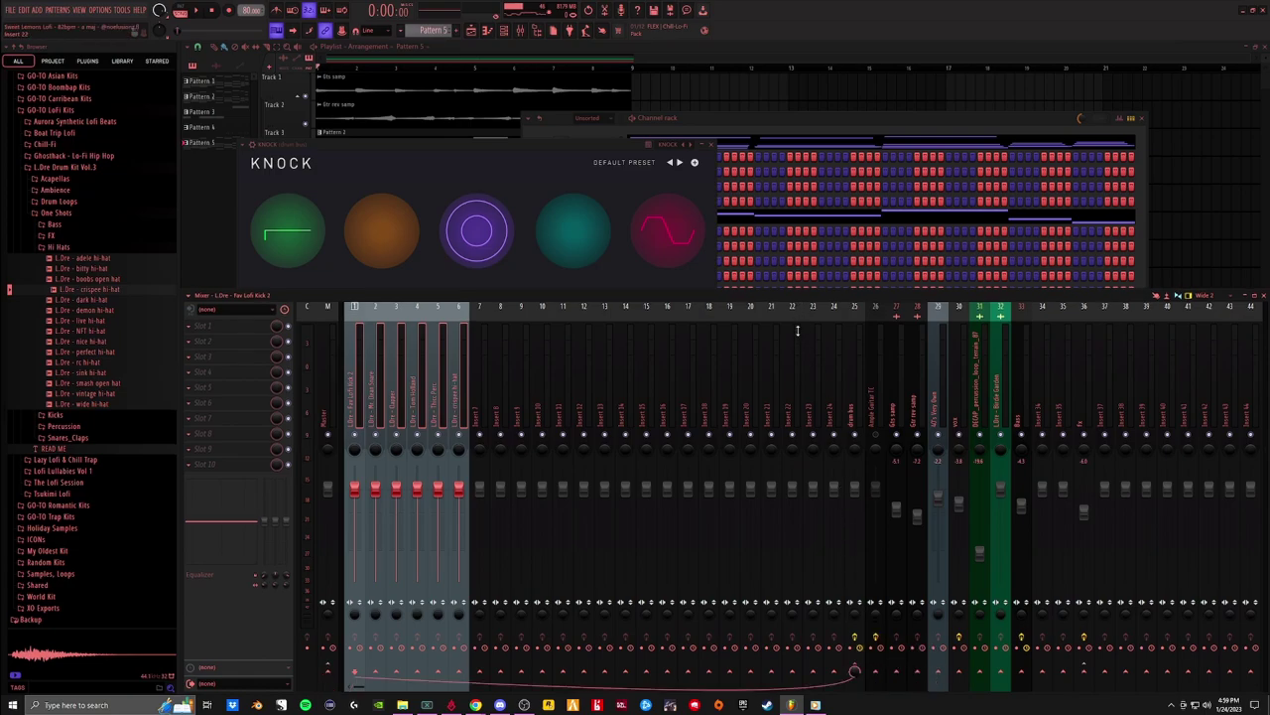
drag(797, 294, 796, 363)
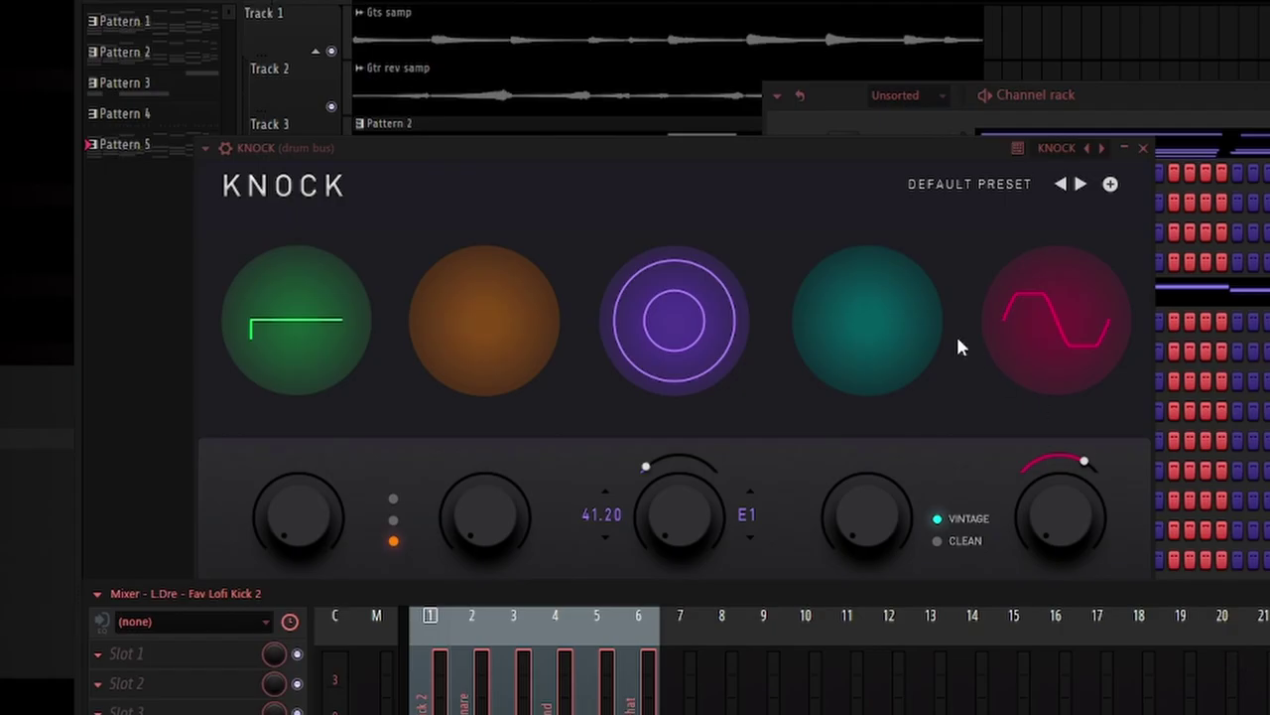